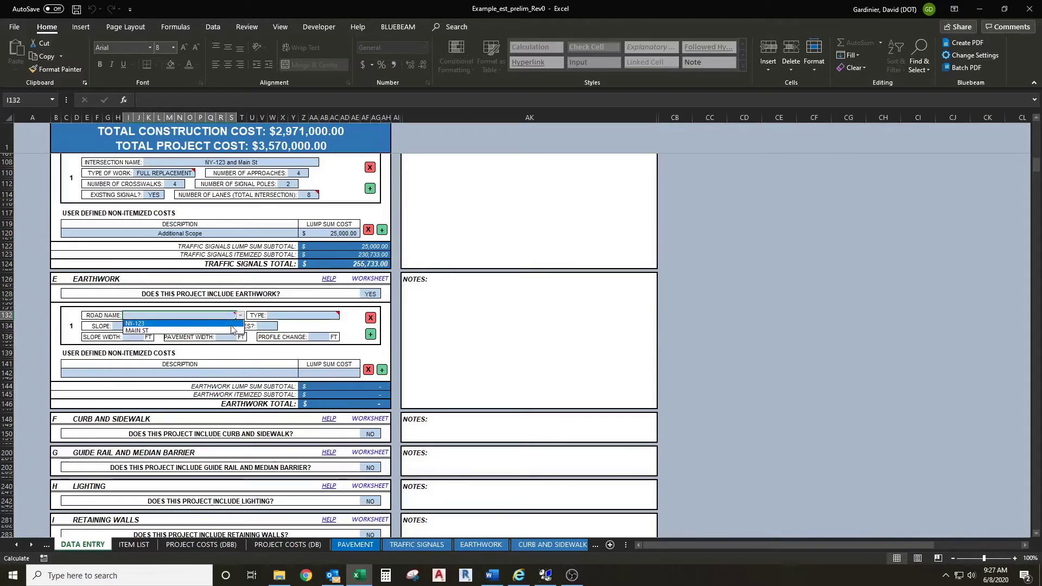
# - Review the roadways and pavement sections already defined in the Pavement section of the data entry sheet
pyautogui.click(302, 329)
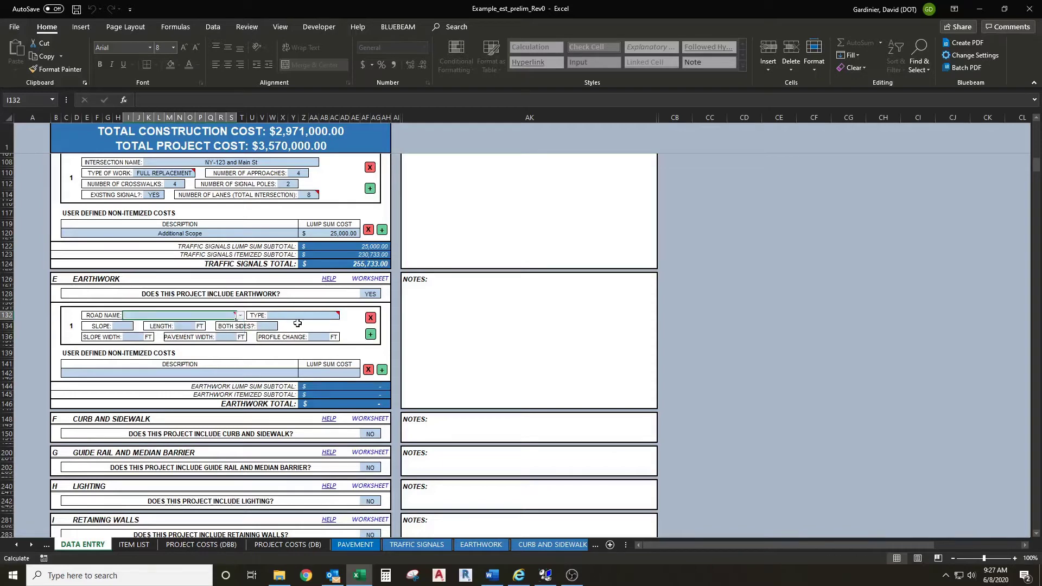
pyautogui.scroll(15, 302, 329)
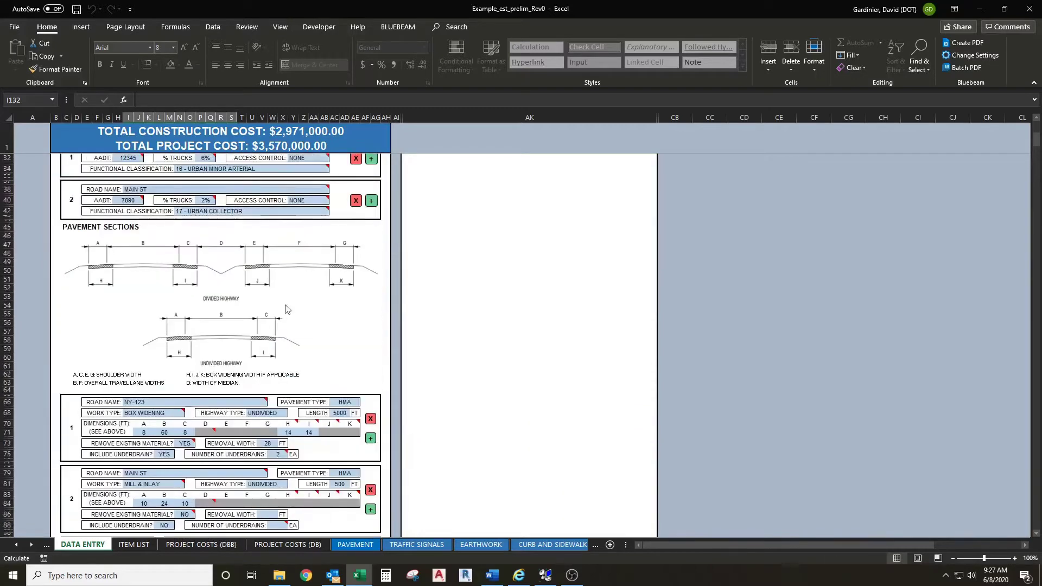
pyautogui.scroll(5, 320, 287)
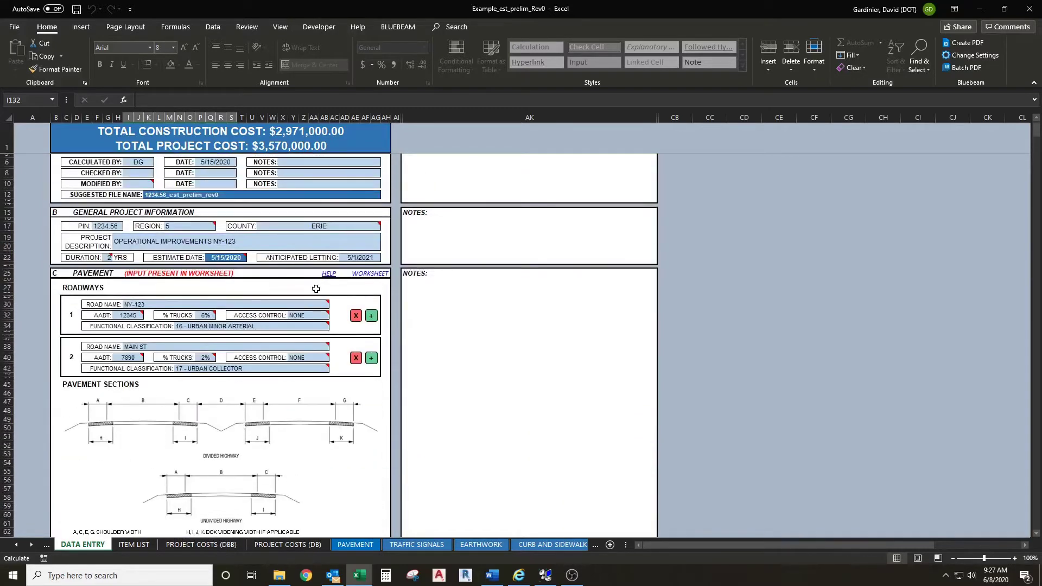
pyautogui.scroll(2, 316, 289)
pyautogui.scroll(-2, 261, 282)
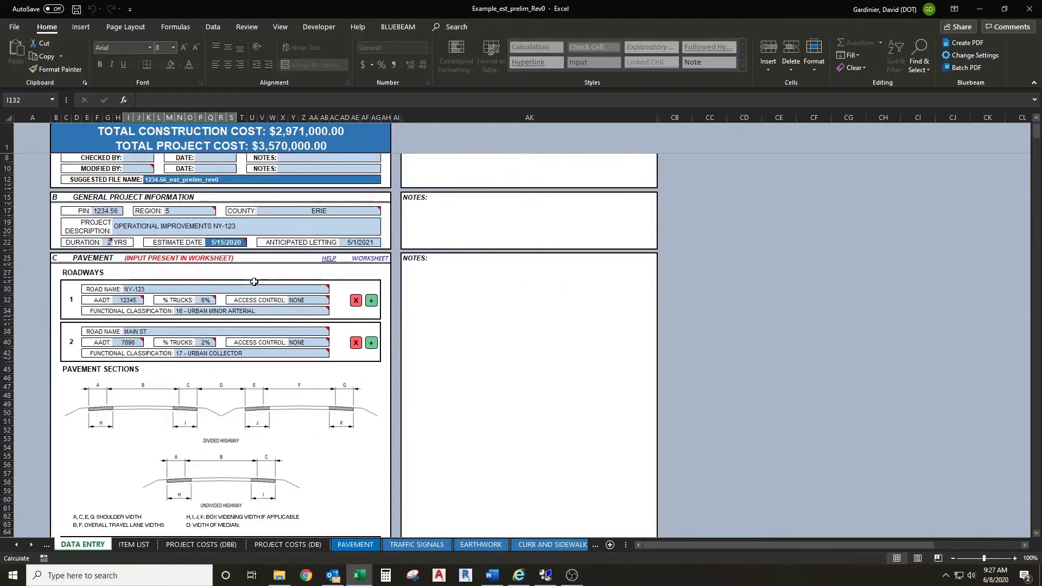
pyautogui.scroll(1, 269, 281)
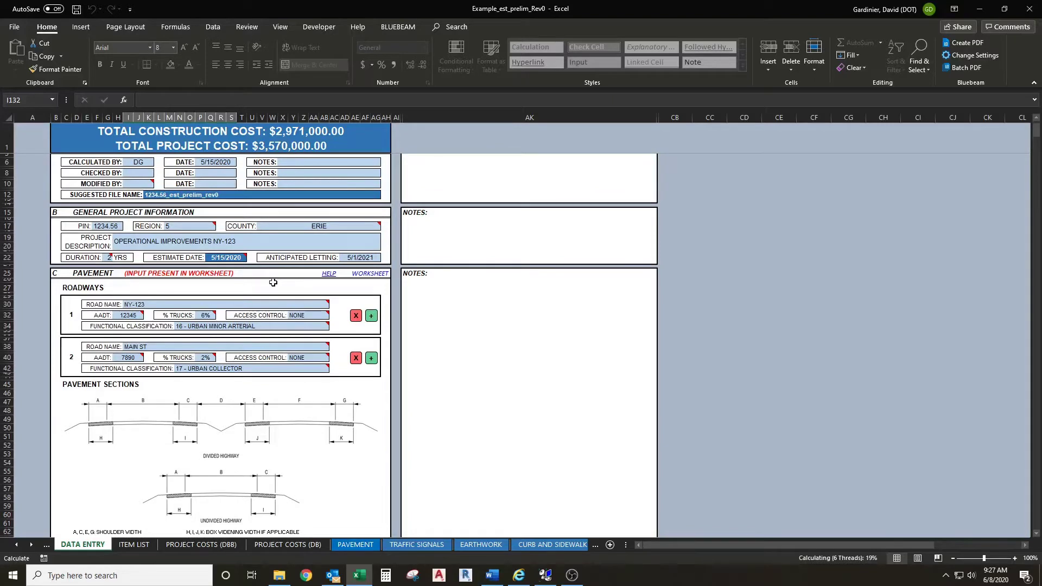
pyautogui.scroll(2, 273, 283)
pyautogui.scroll(-5, 282, 285)
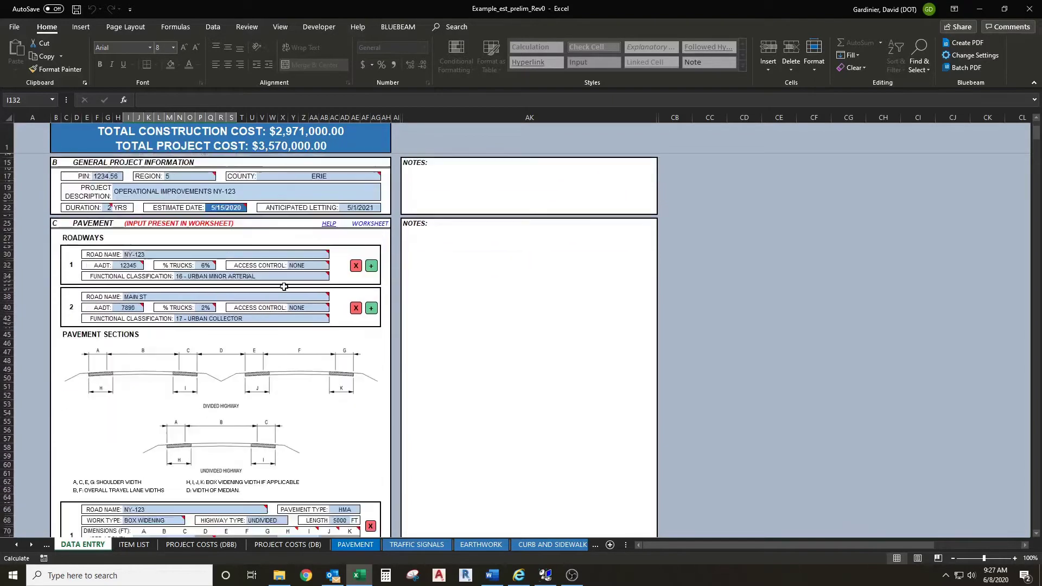
pyautogui.scroll(-3, 284, 286)
pyautogui.scroll(3, 415, 329)
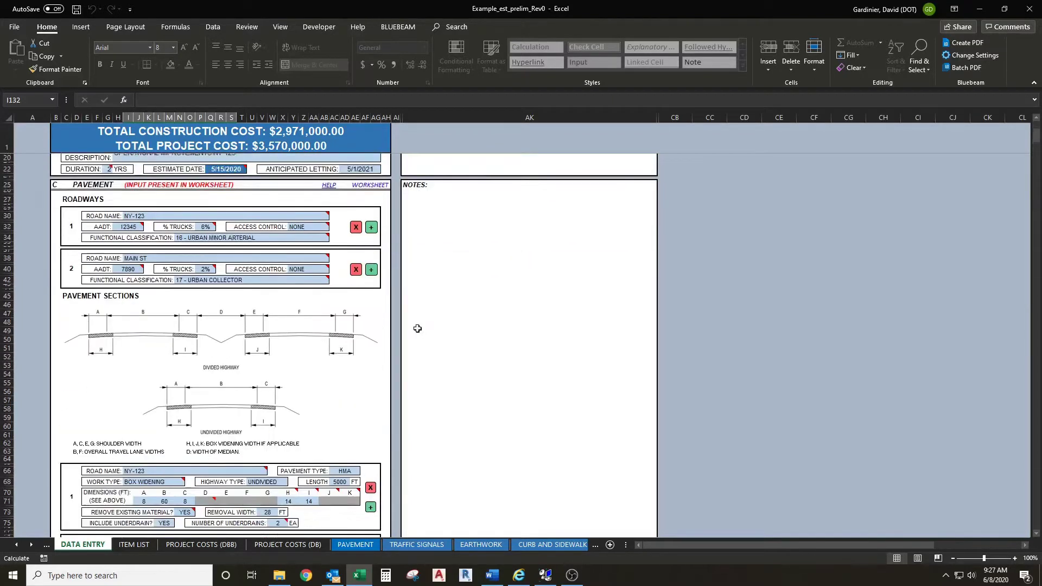
pyautogui.scroll(3, 416, 330)
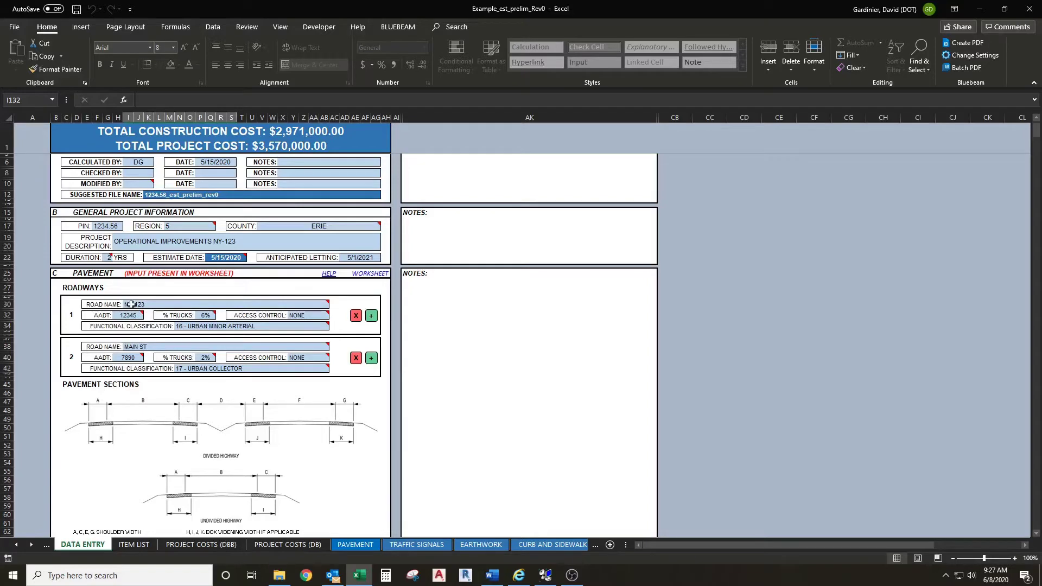
# - Set the road name of earthwork section 1 to NY-123
pyautogui.scroll(-4, 143, 346)
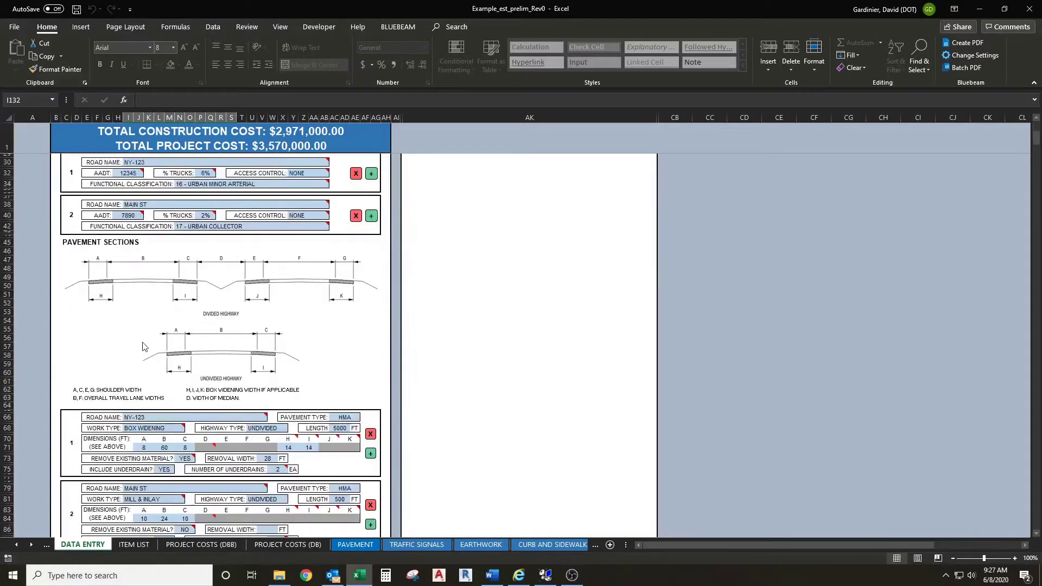
pyautogui.scroll(-12, 143, 346)
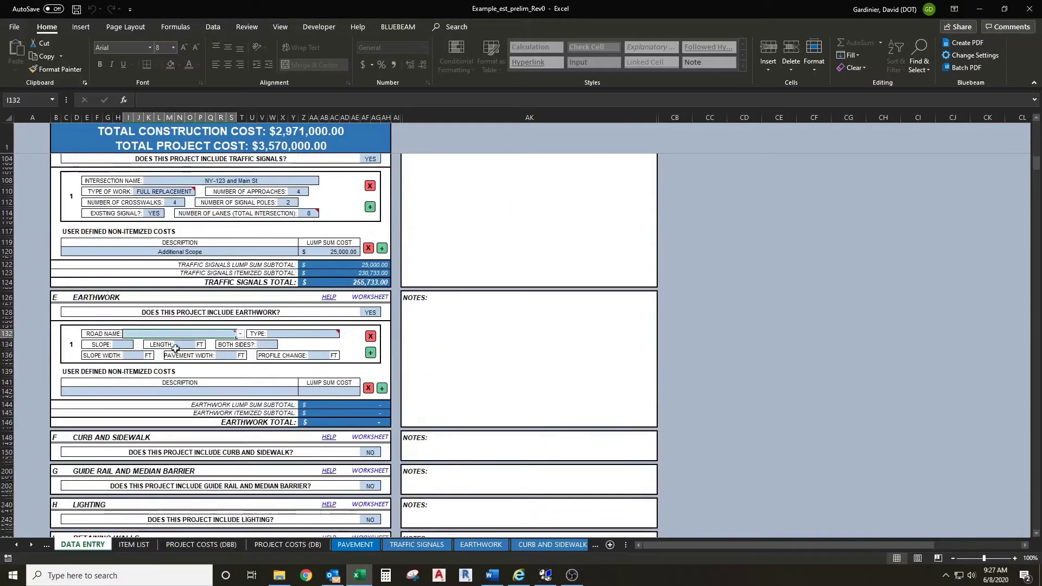
pyautogui.click(240, 334)
pyautogui.click(237, 341)
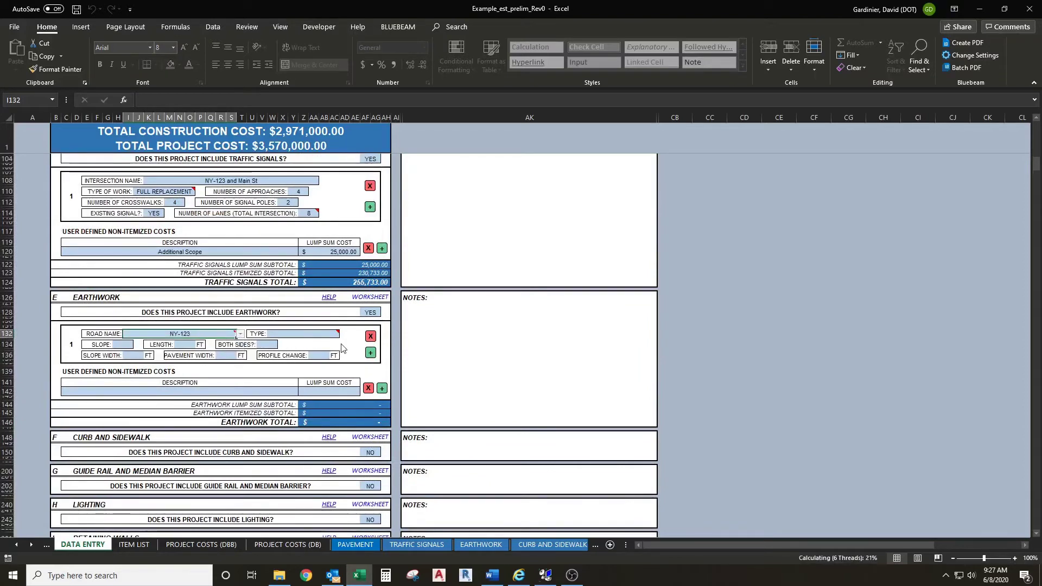
pyautogui.click(324, 339)
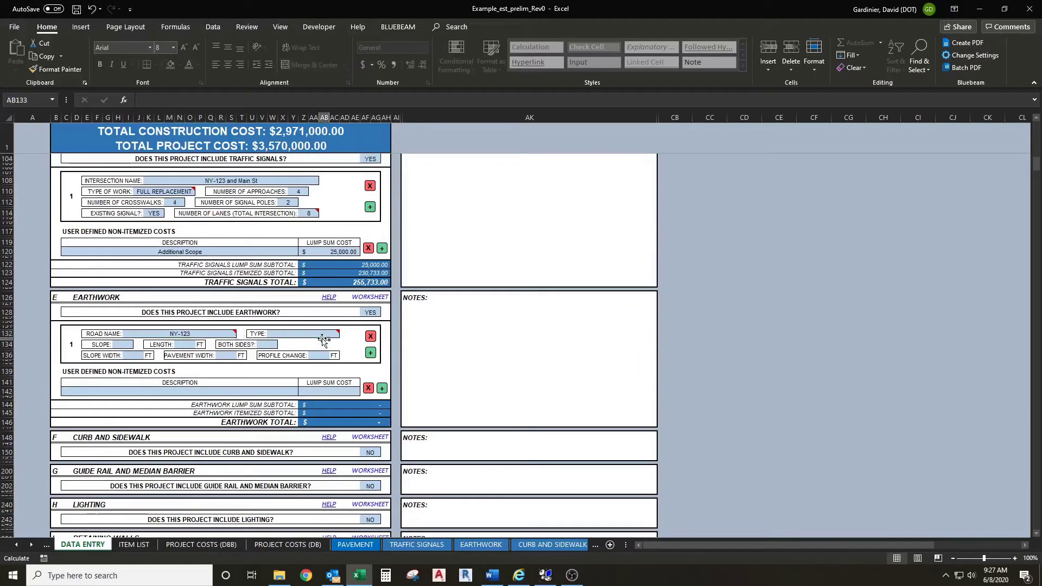
# - Review the available earthwork types for section 1 without choosing one
pyautogui.moveTo(231, 334)
pyautogui.click(295, 338)
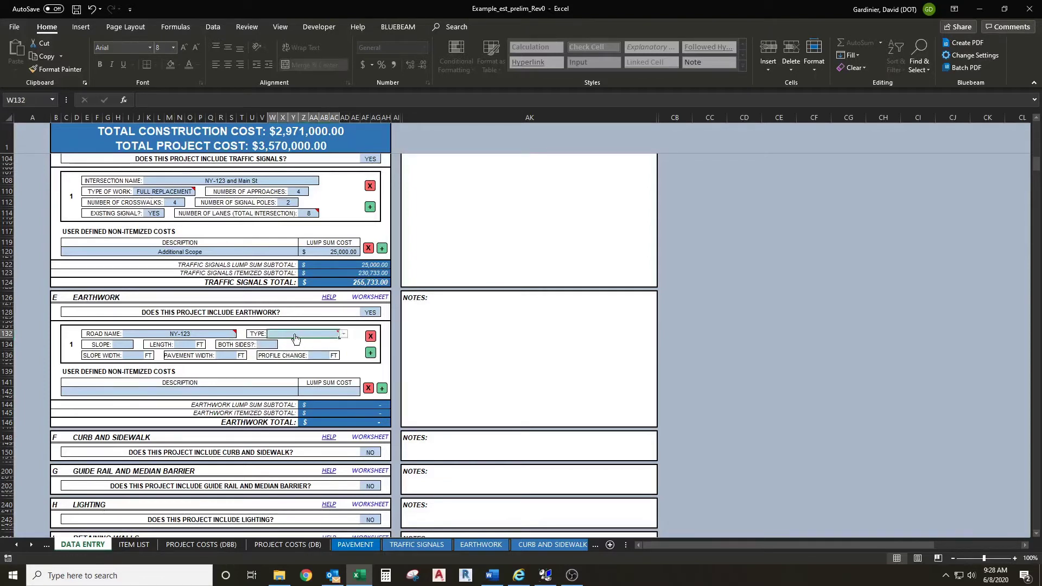
pyautogui.hotkey('alt', 'Down')
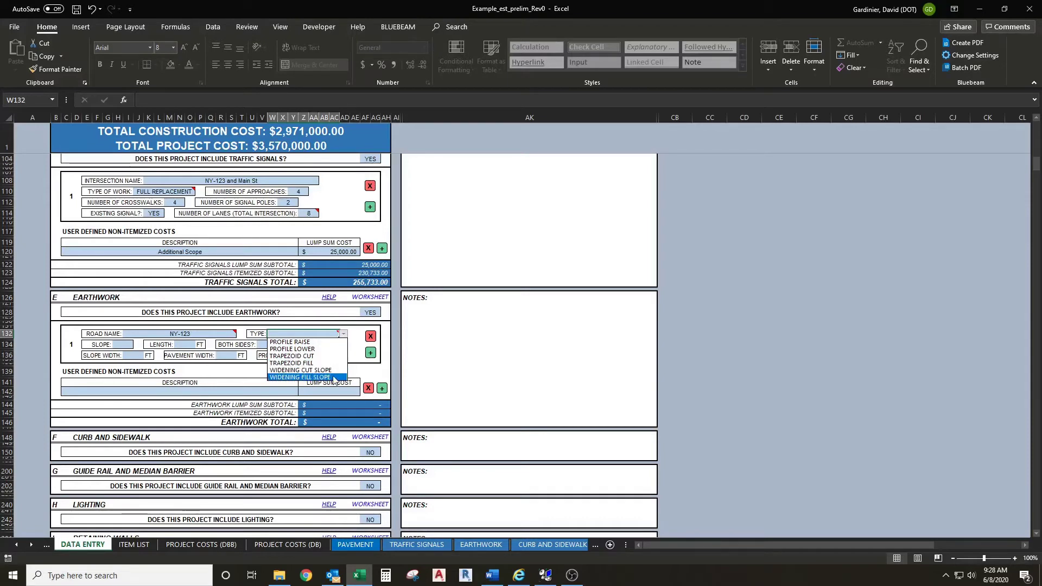
pyautogui.press('Escape')
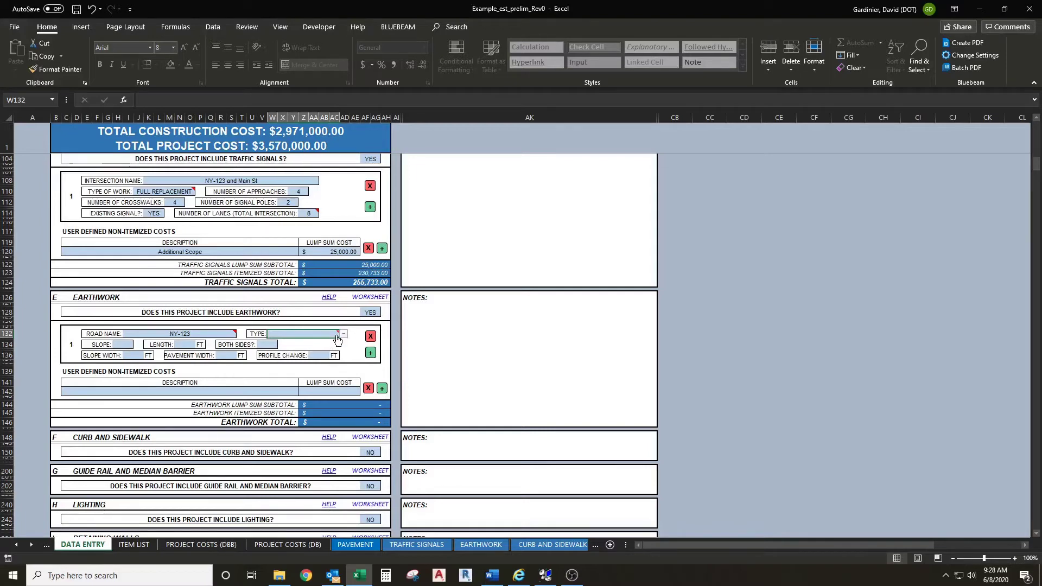
# - Open the Earthwork help, examine the widening slope, profile raise/lower and trapezoid diagrams, and return to the data entry sheet
pyautogui.click(330, 299)
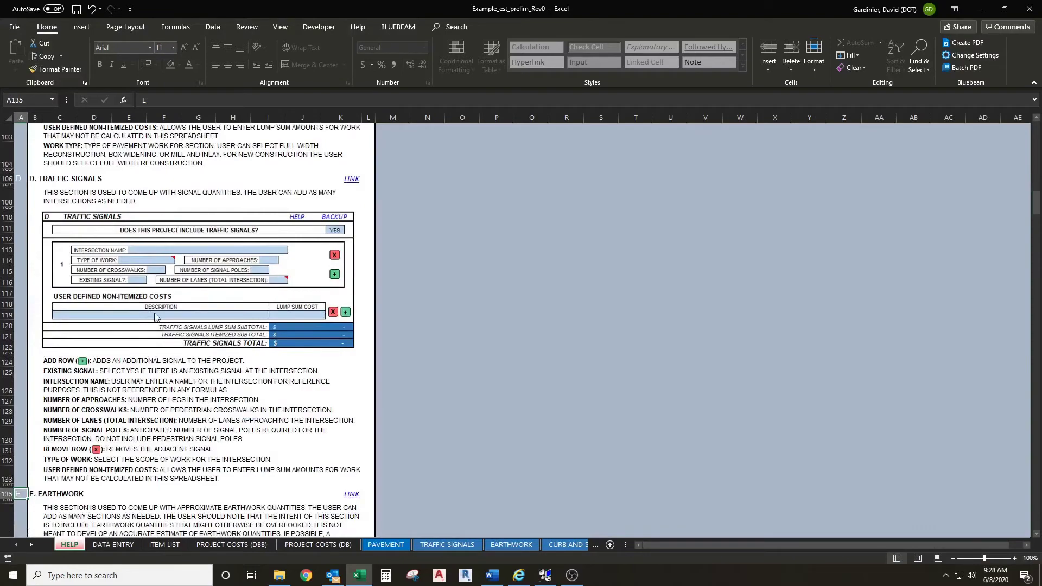
pyautogui.scroll(-7, 155, 317)
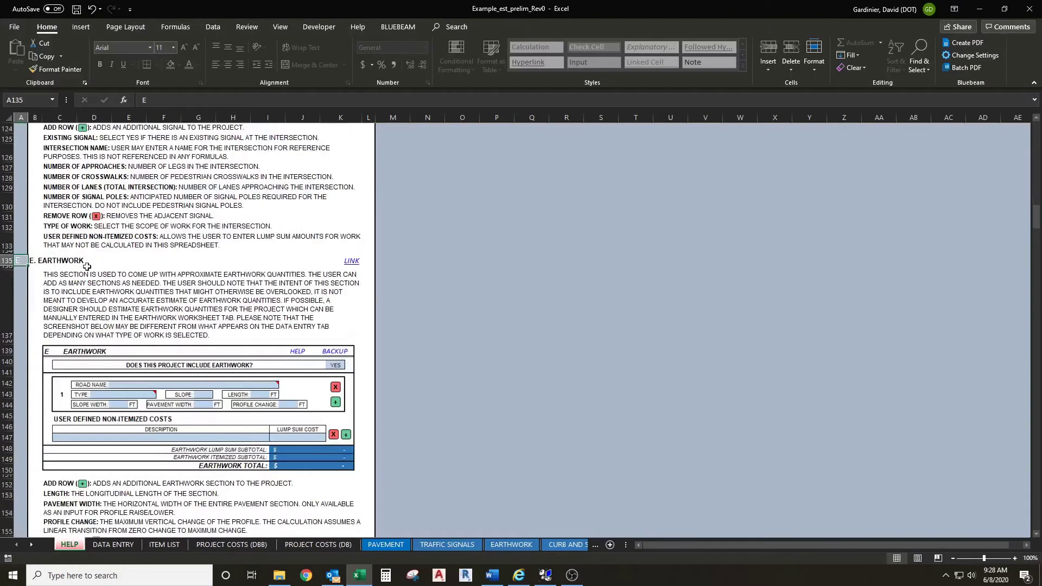
pyautogui.scroll(-12, 90, 274)
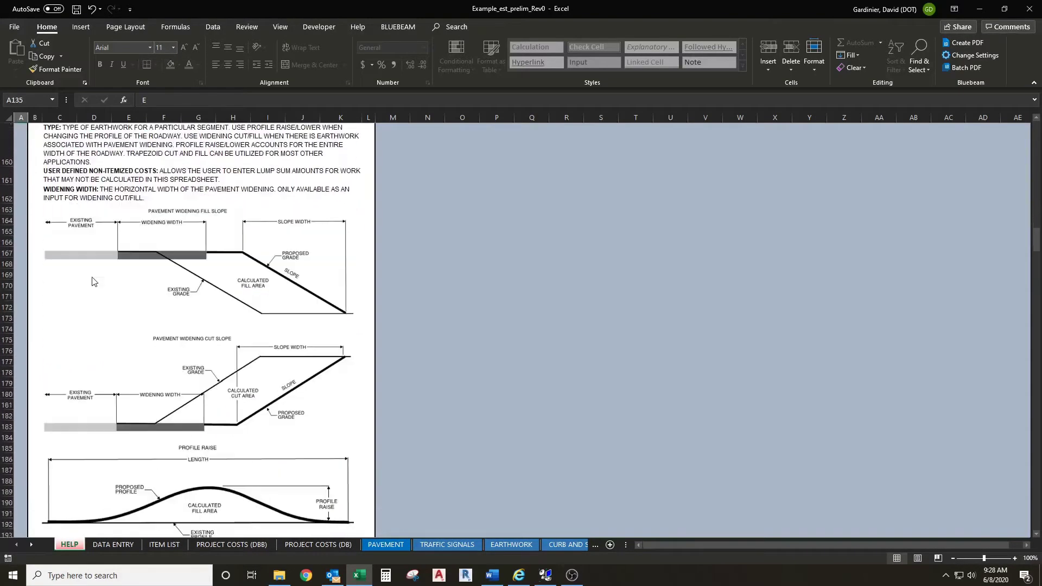
pyautogui.scroll(-7, 267, 248)
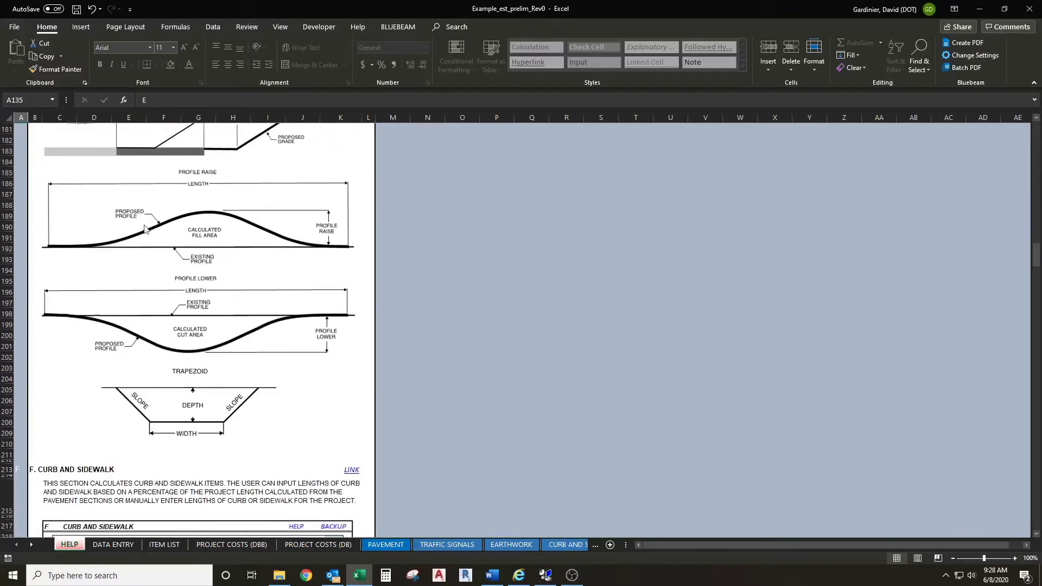
pyautogui.scroll(5, 140, 240)
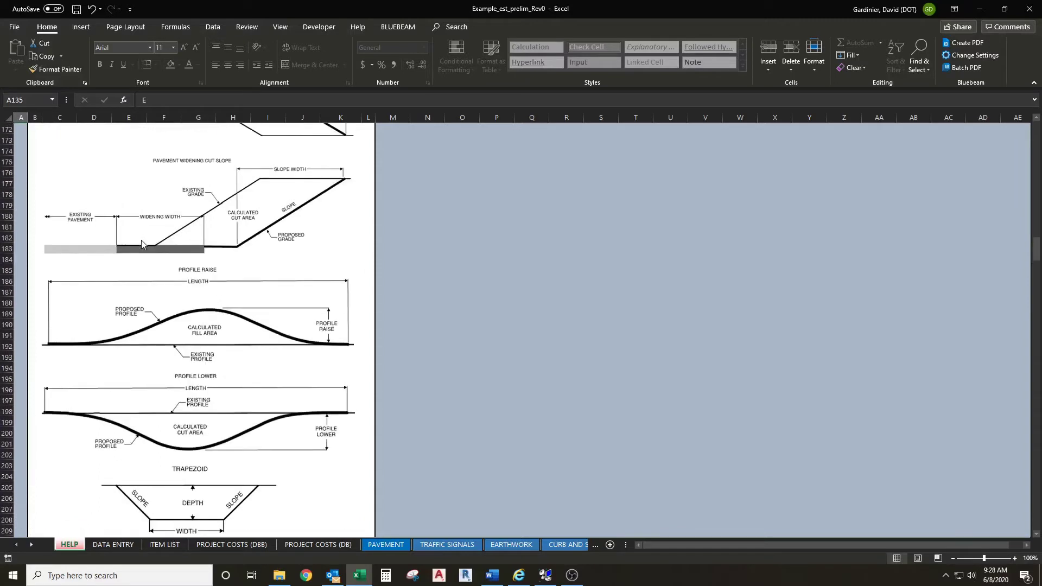
pyautogui.scroll(3, 142, 245)
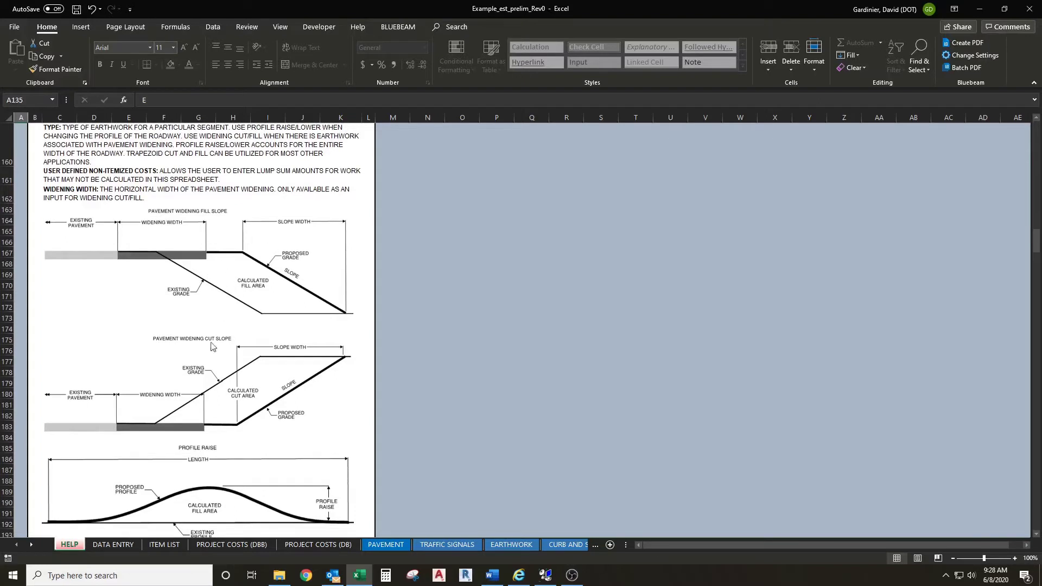
pyautogui.scroll(-3, 217, 355)
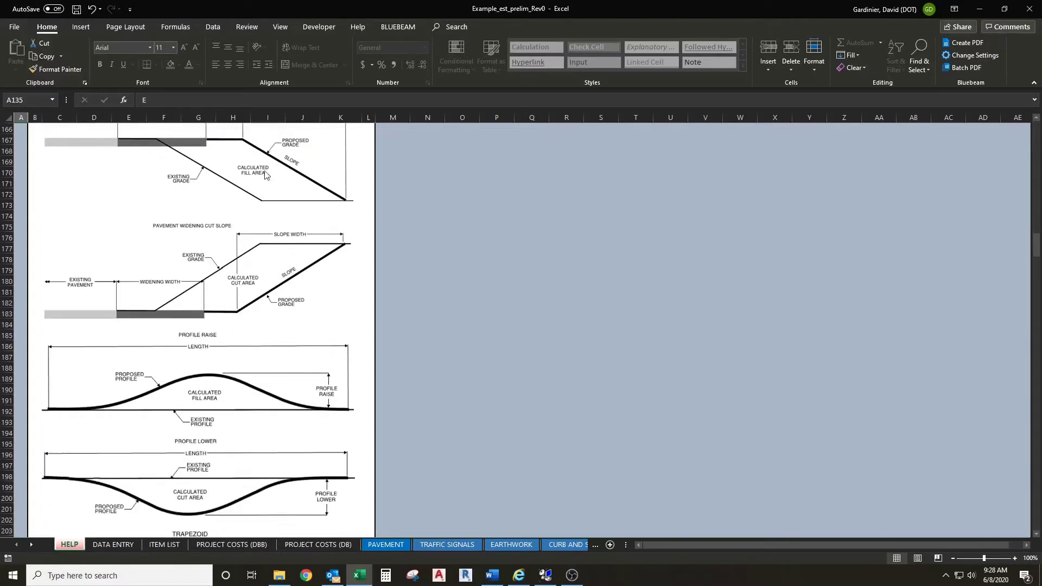
pyautogui.scroll(1, 266, 174)
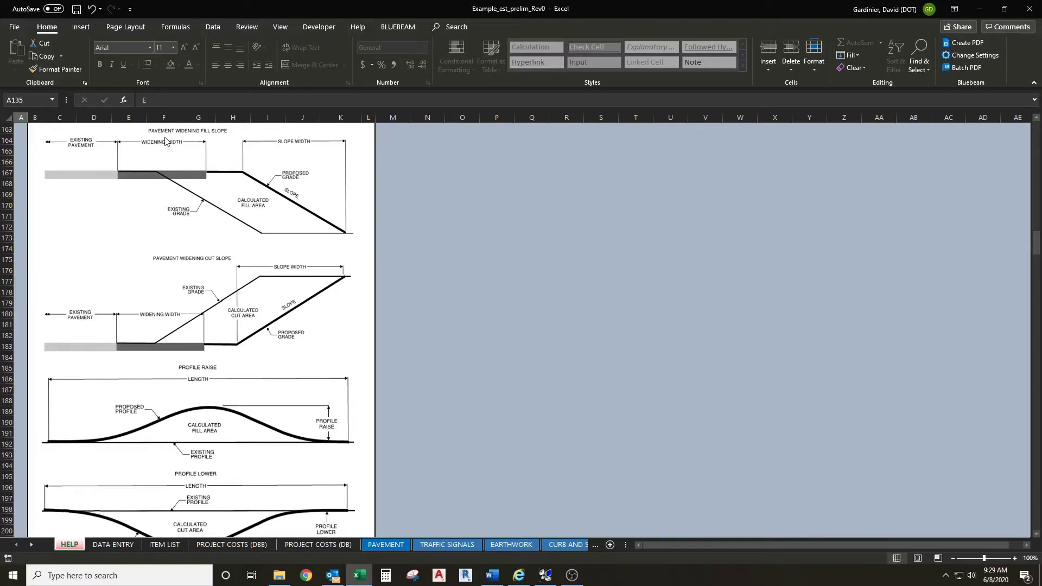
pyautogui.scroll(-3, 160, 249)
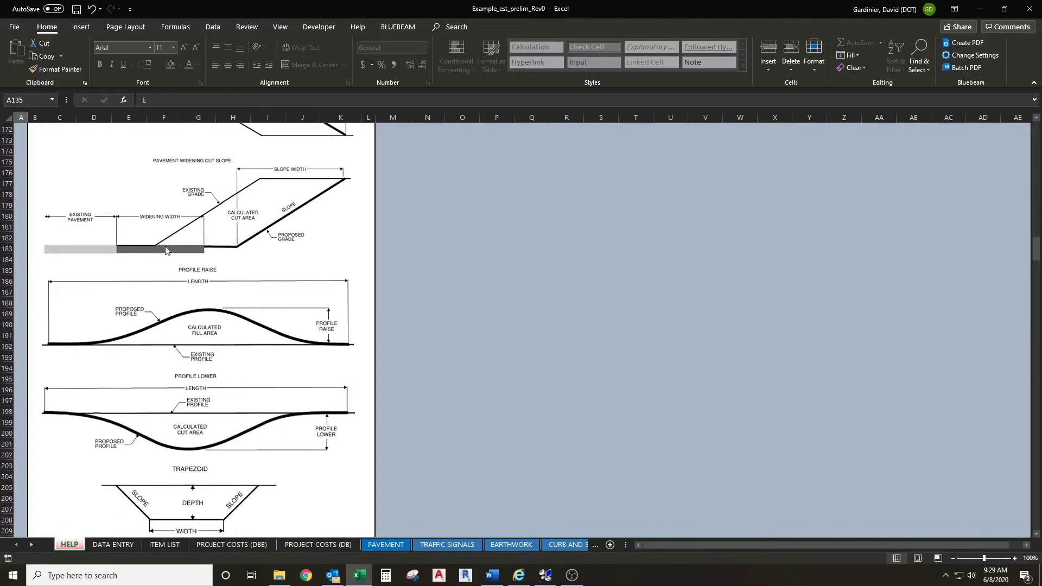
pyautogui.scroll(-3, 166, 249)
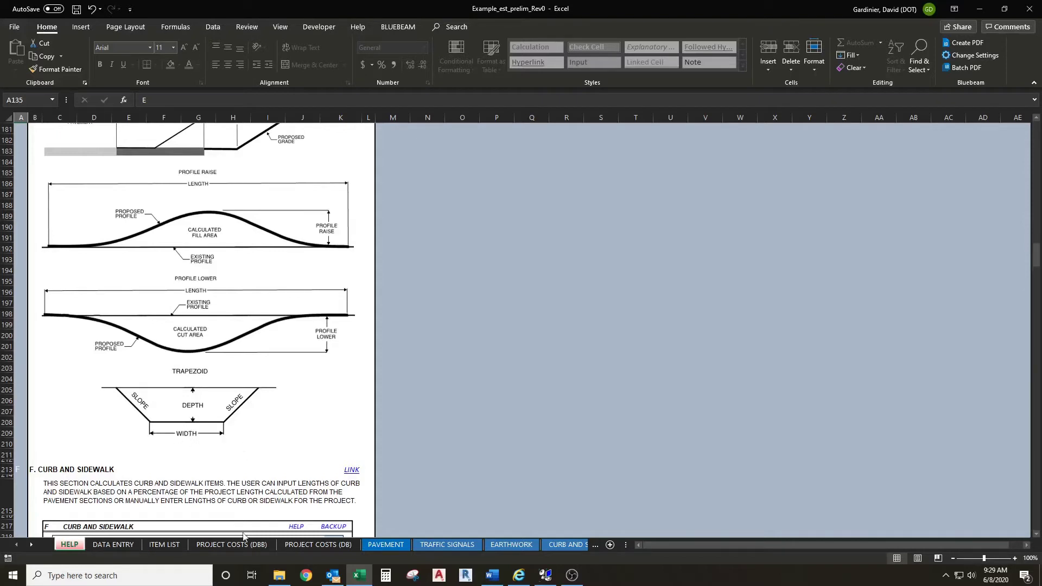
pyautogui.click(113, 544)
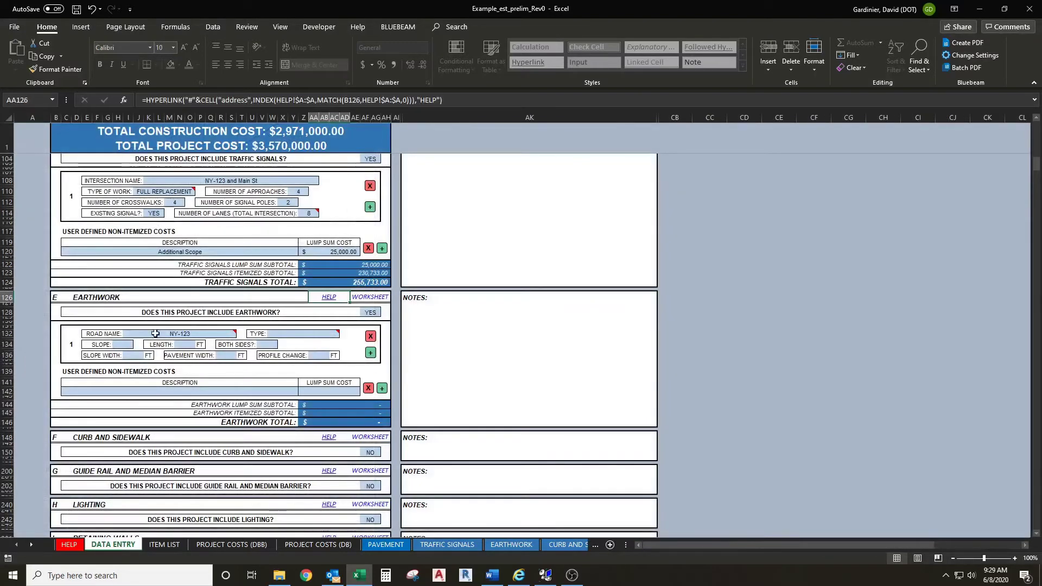
# - Set the type of earthwork section 1 to TRAPEZOID FILL
pyautogui.click(294, 333)
pyautogui.click(344, 334)
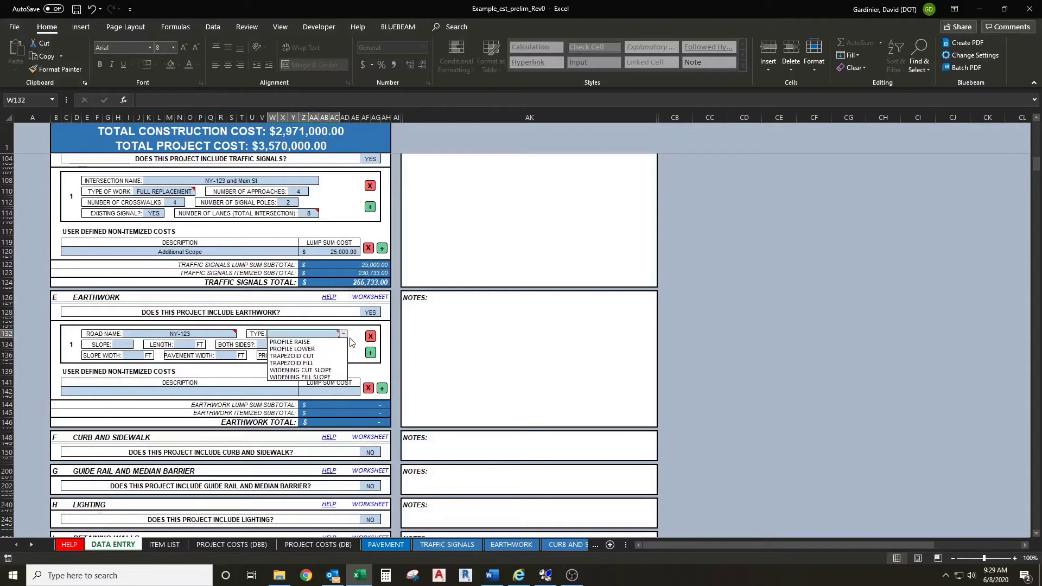
pyautogui.click(337, 364)
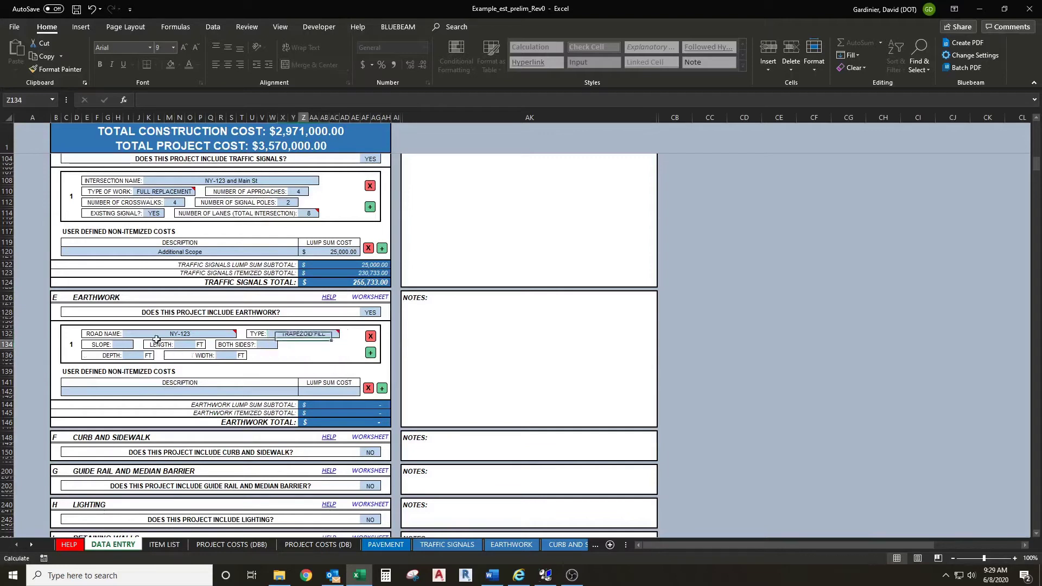
# - Set the slope of the NY-123 earthwork section to 1:4
pyautogui.click(124, 345)
pyautogui.click(137, 345)
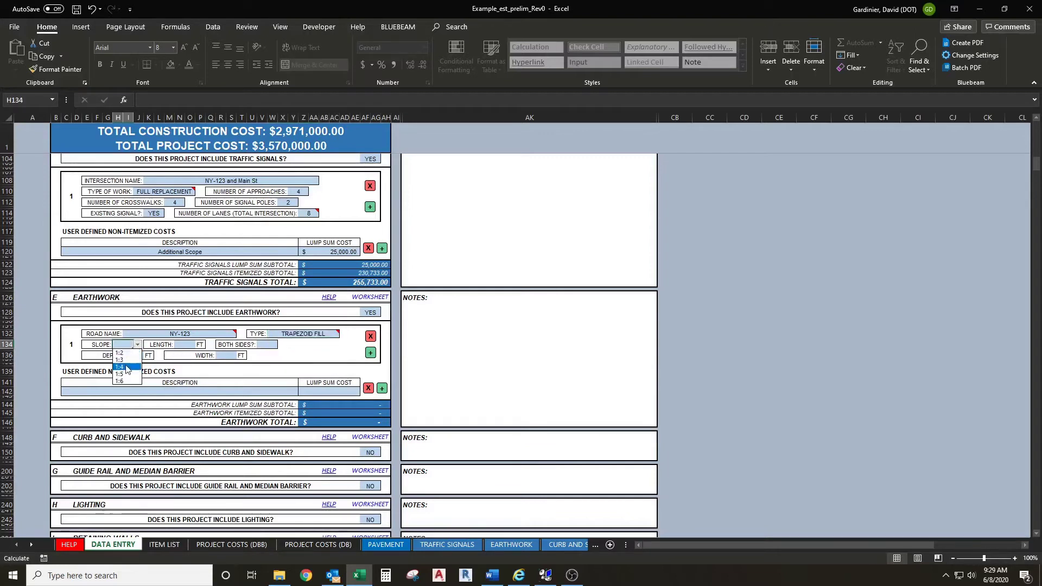
pyautogui.click(135, 369)
# - Change the type of the NY-123 earthwork section to TRAPEZOID CUT
pyautogui.click(336, 335)
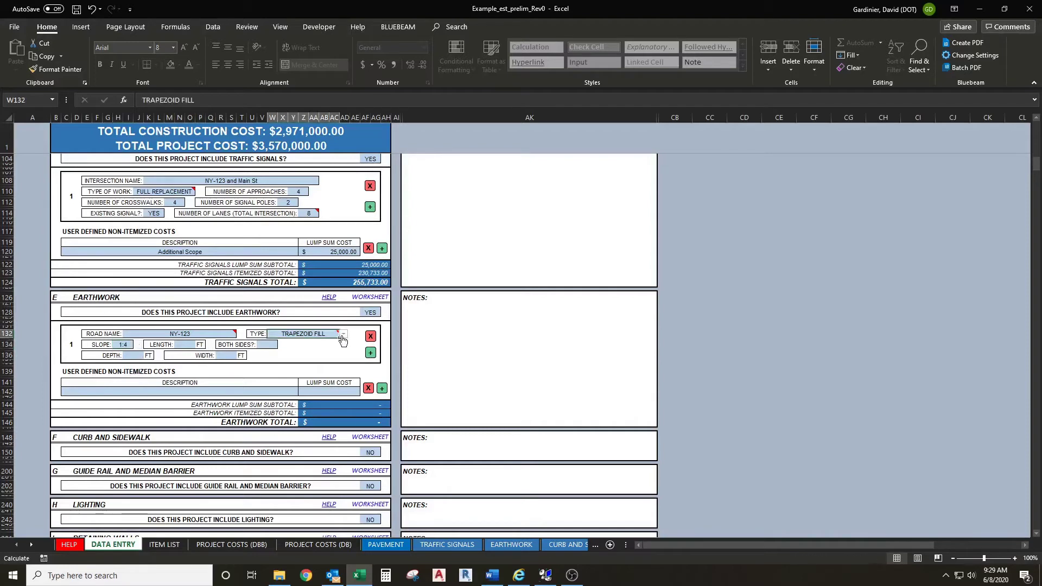
pyautogui.click(343, 334)
pyautogui.click(325, 356)
# - Set the earthwork section's length to 1200 ft and answer YES for both sides
pyautogui.click(190, 347)
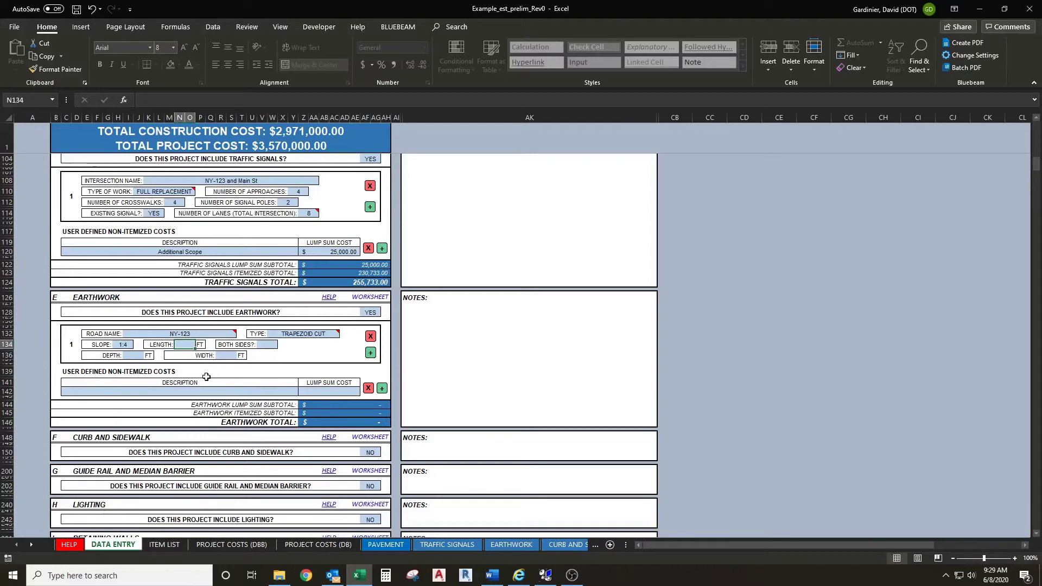
pyautogui.write('1')
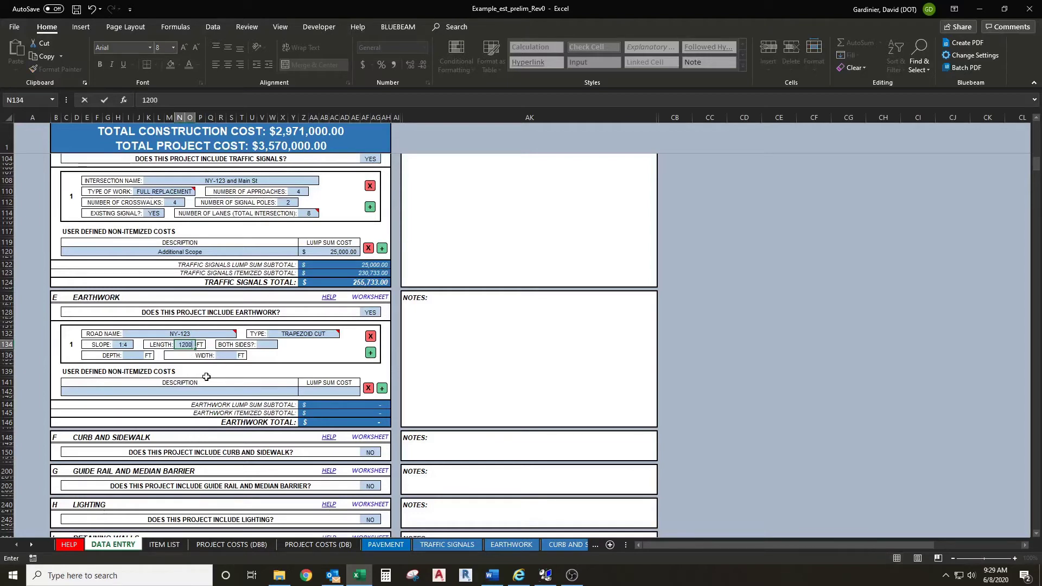
pyautogui.write('200')
pyautogui.click(266, 346)
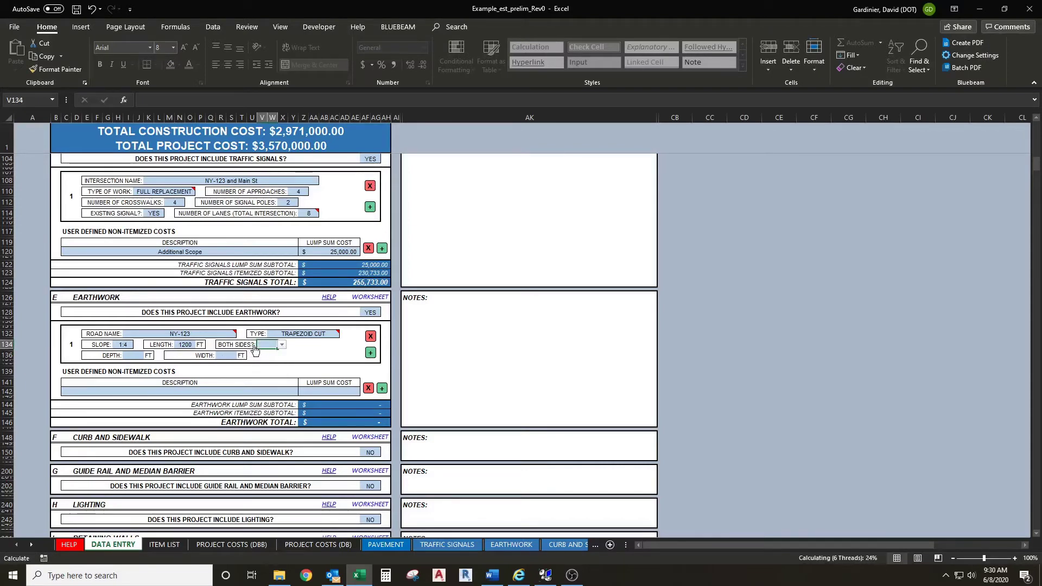
pyautogui.click(282, 344)
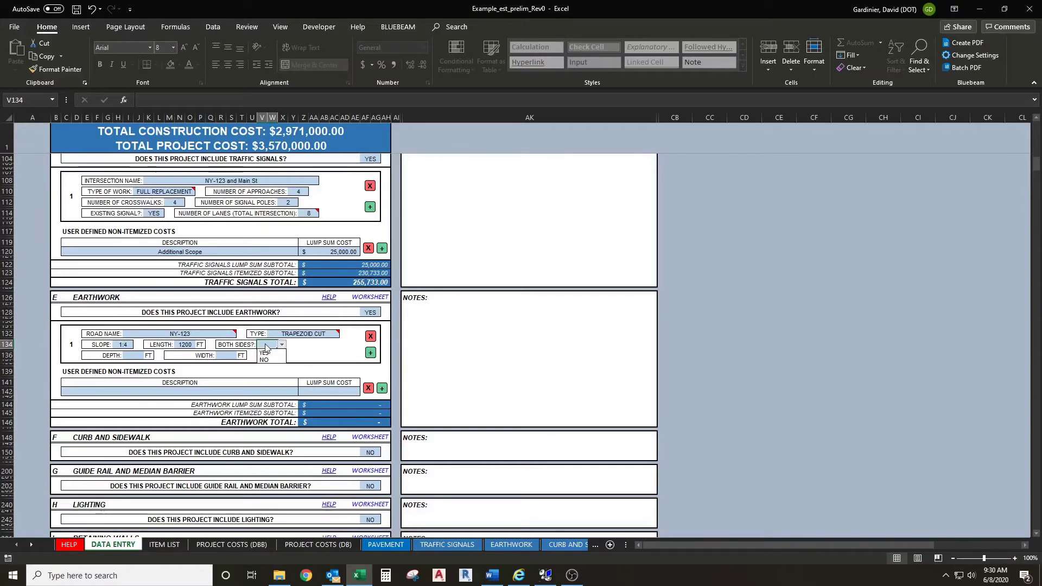
pyautogui.click(269, 353)
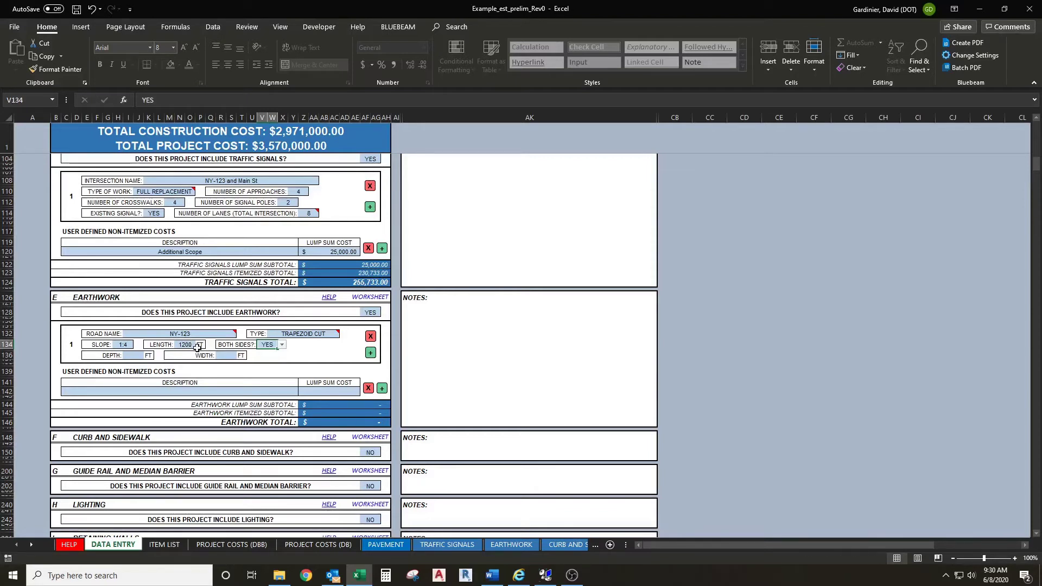
# - Answer NO for both sides in earthwork section 1 and set its depth and width to 4 ft each
pyautogui.click(282, 344)
pyautogui.click(275, 364)
pyautogui.click(132, 356)
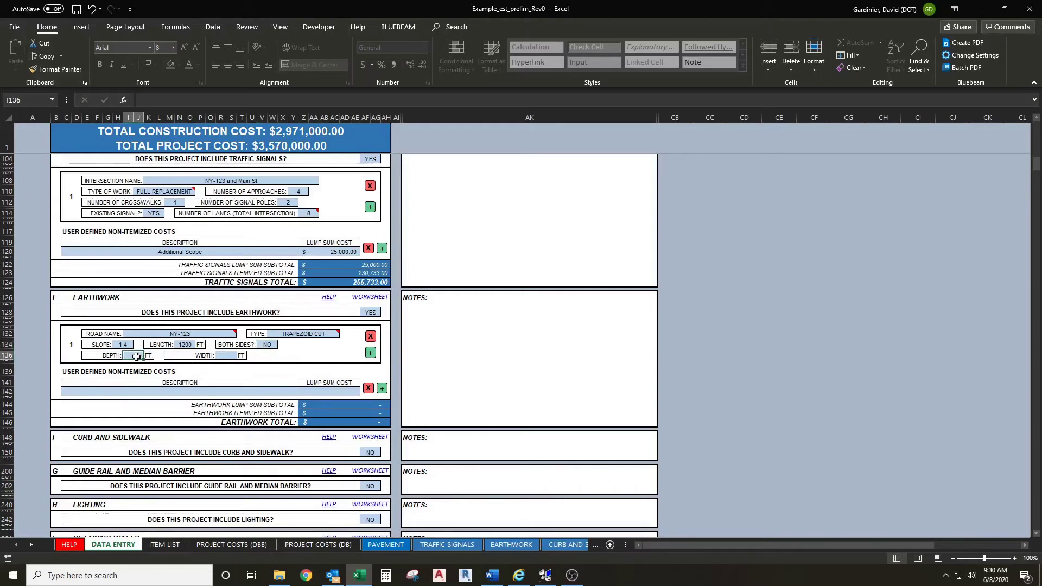
pyautogui.write('4')
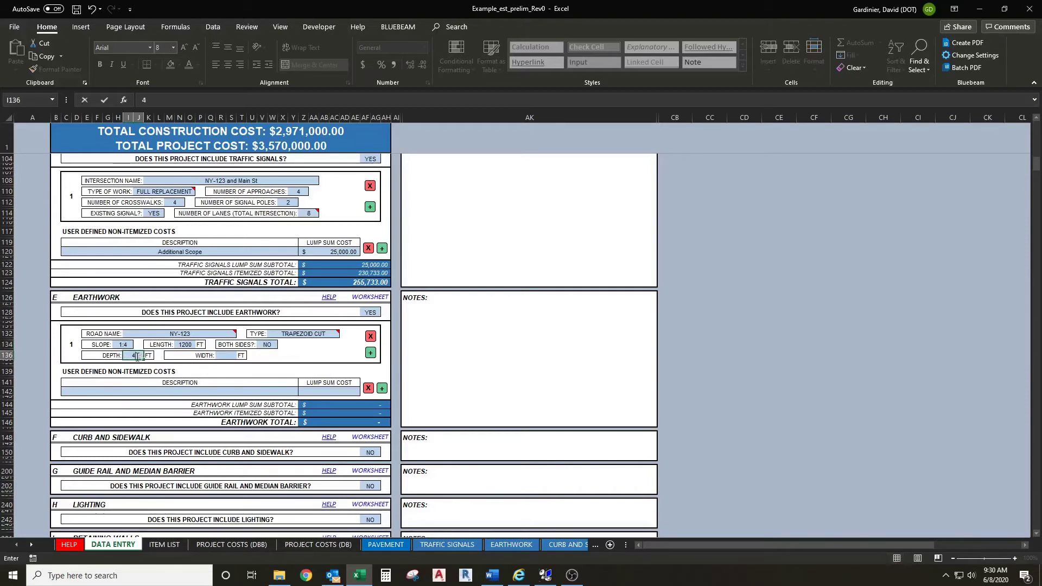
pyautogui.click(228, 355)
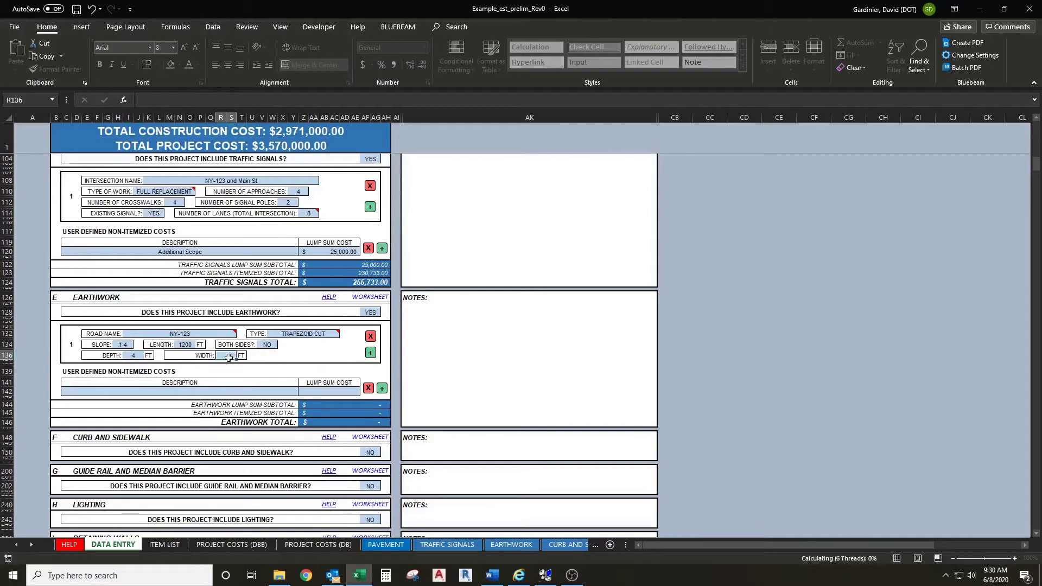
pyautogui.write('4')
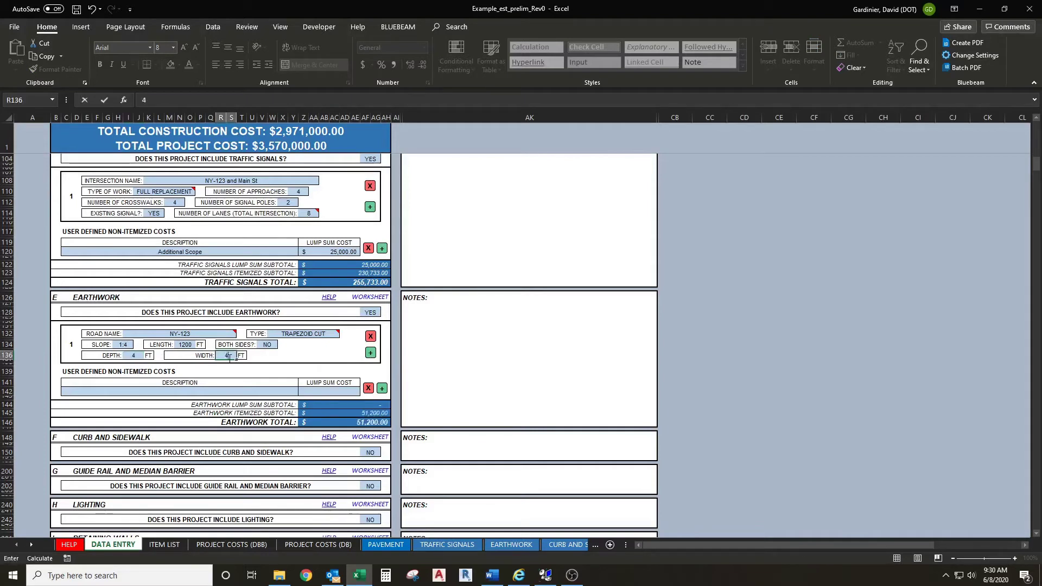
pyautogui.click(255, 357)
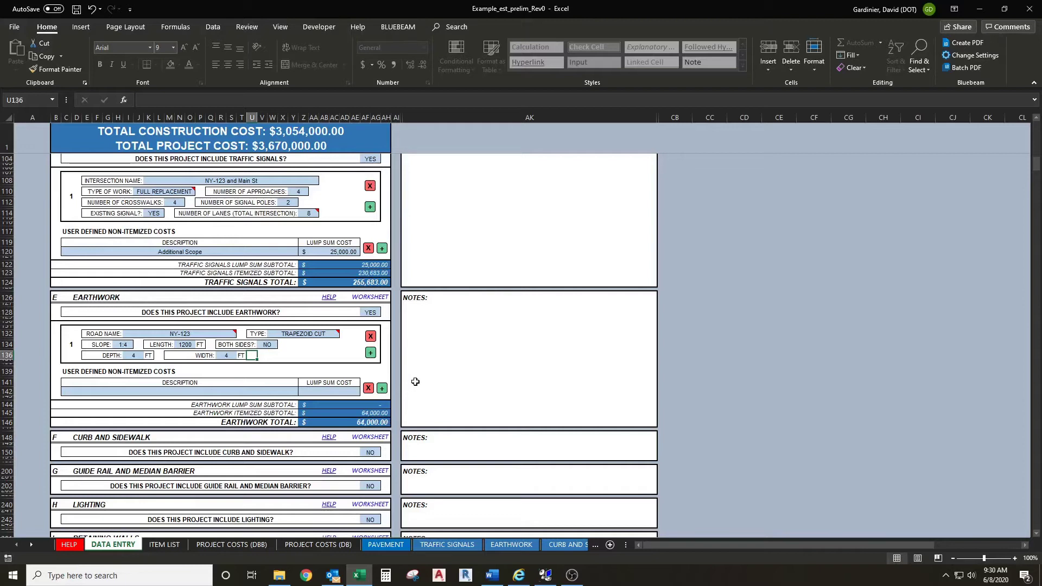
# - Add a second earthwork section for NY-123 and set its type to WIDENING FILL SLOPE
pyautogui.click(371, 354)
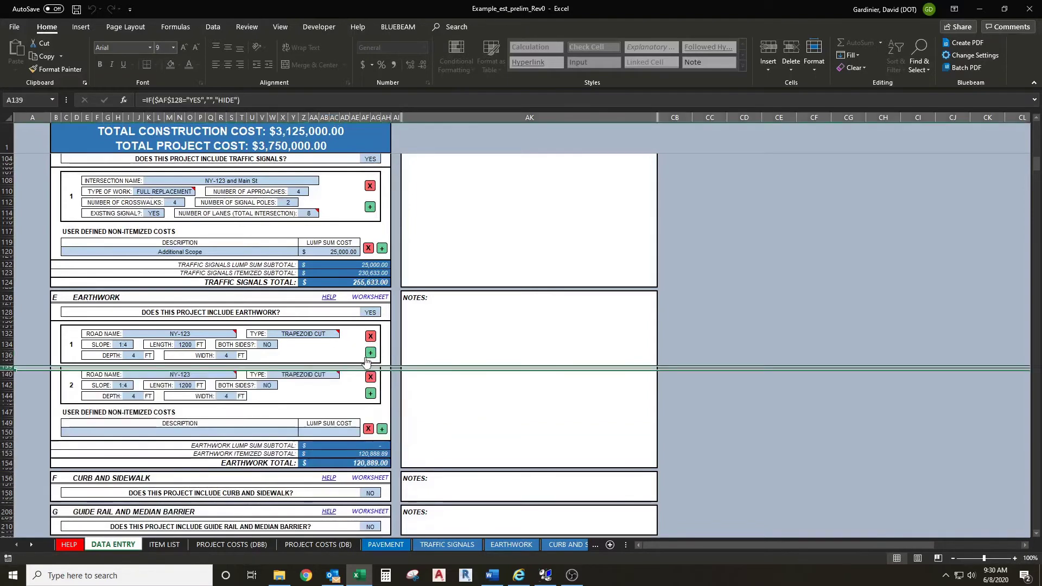
pyautogui.click(334, 396)
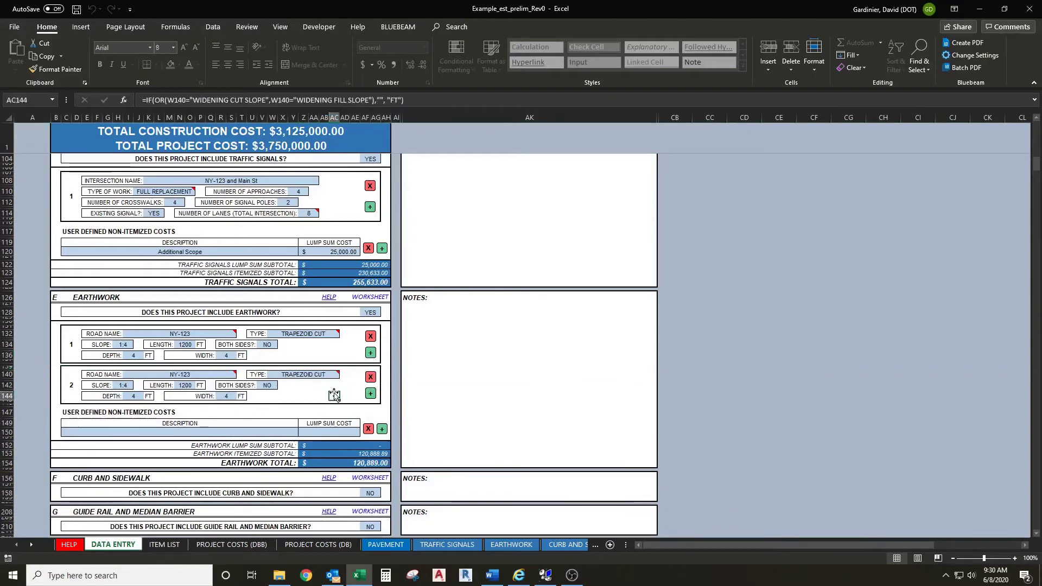
pyautogui.click(294, 379)
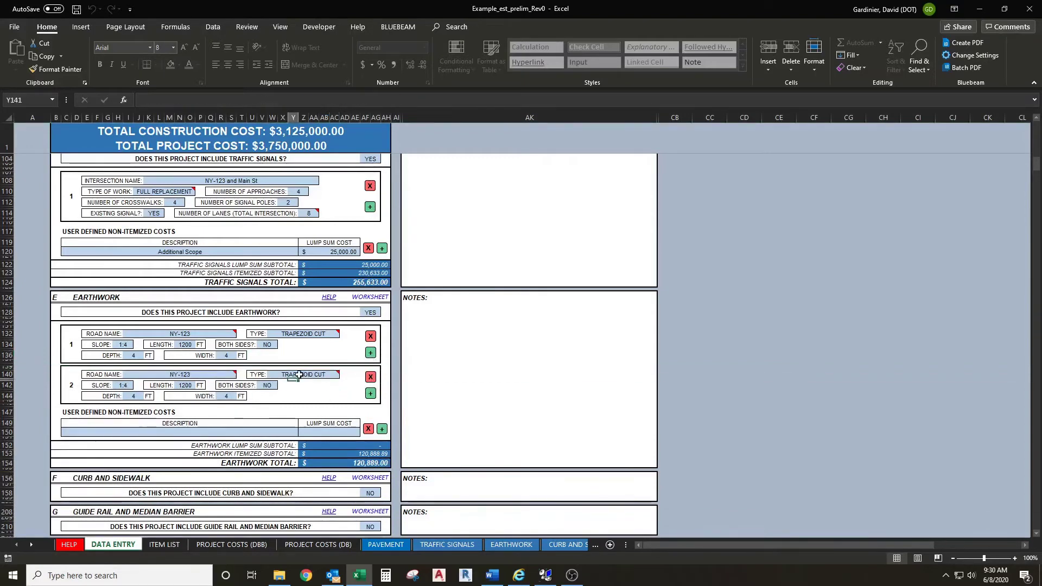
pyautogui.click(299, 375)
pyautogui.click(343, 375)
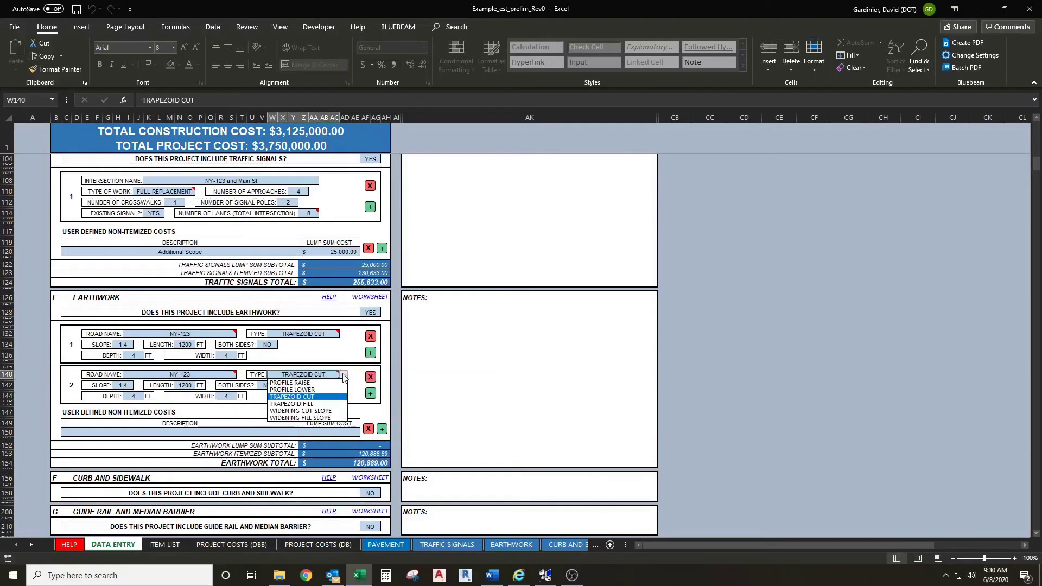
pyautogui.click(332, 419)
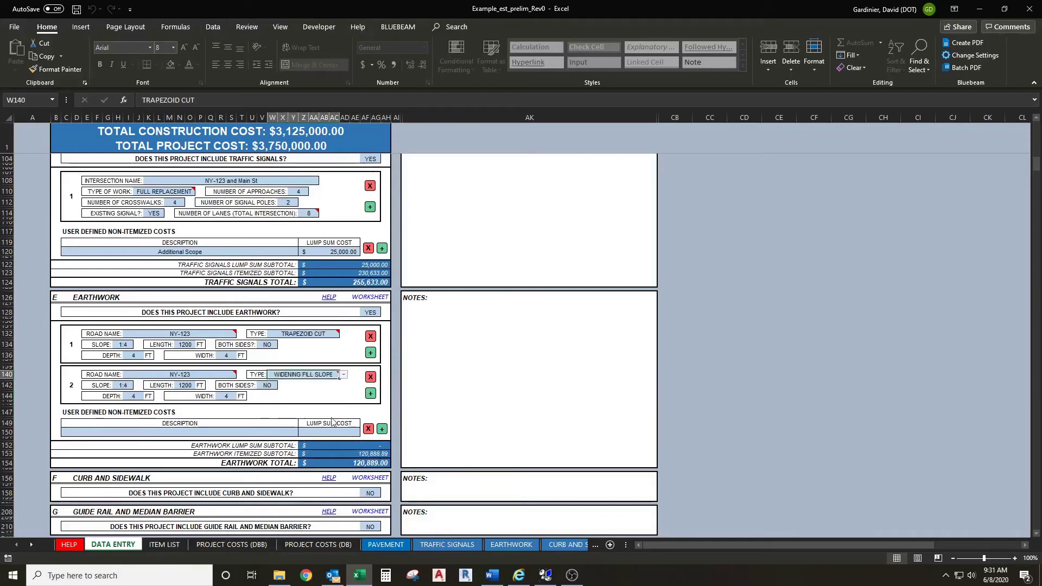
# - Review the Earthwork help definitions and the pavement widening slope diagrams, then return to the data entry sheet
pyautogui.click(331, 299)
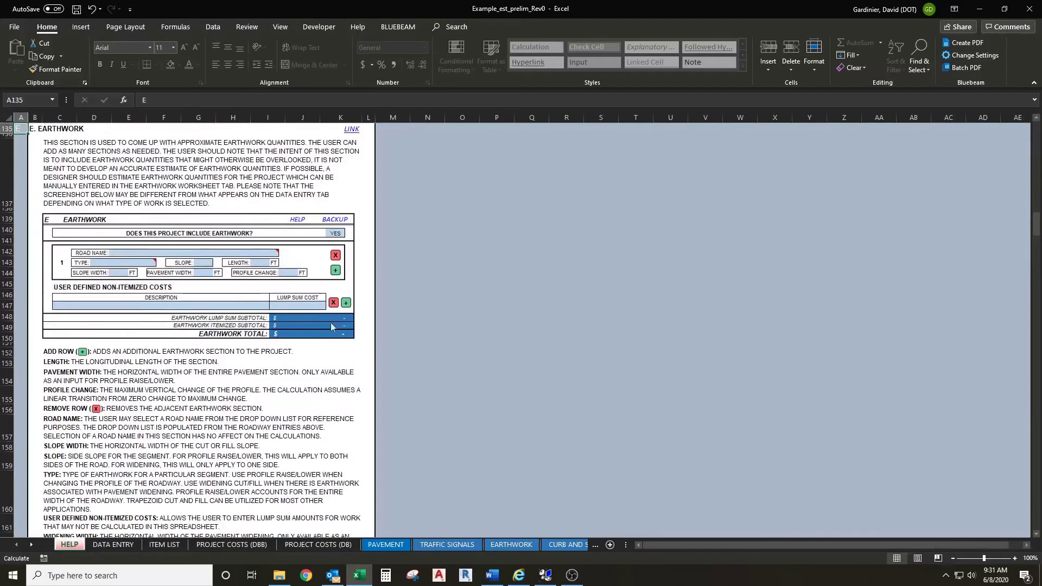
pyautogui.scroll(-10, 331, 323)
pyautogui.scroll(4, 291, 363)
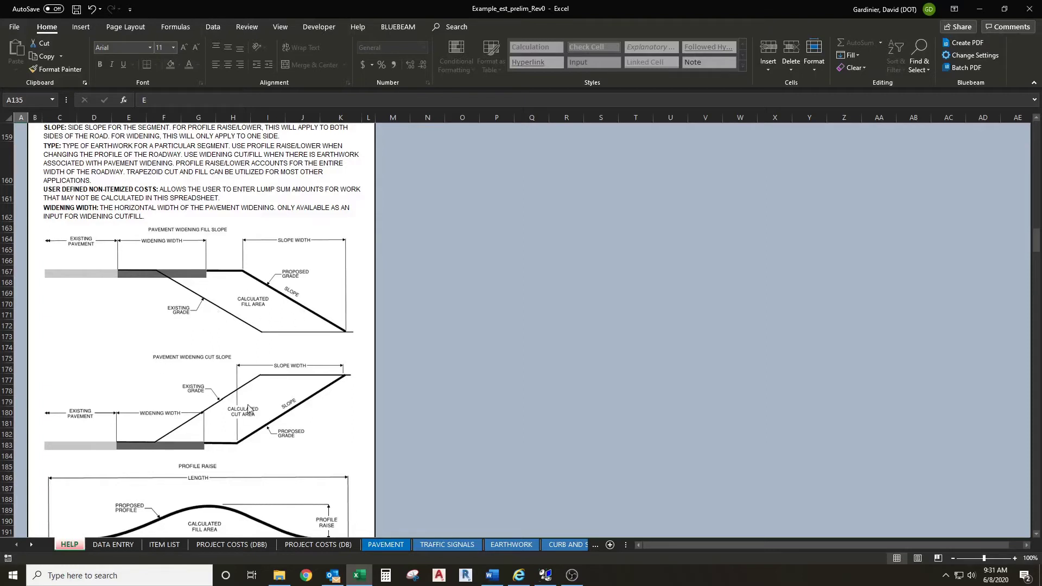
pyautogui.click(371, 546)
pyautogui.click(125, 547)
pyautogui.scroll(-1, 273, 389)
pyautogui.scroll(-1, 274, 390)
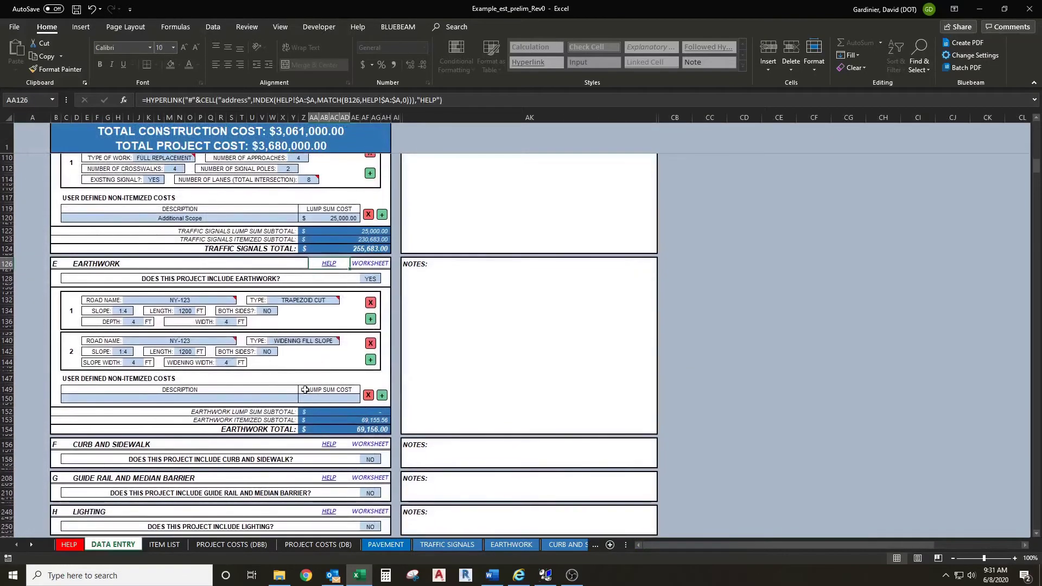
# - Set earthwork section 2's slope width to 15 ft and its widening width to 14 ft, matching the NY-123 box widening dimension
pyautogui.click(138, 354)
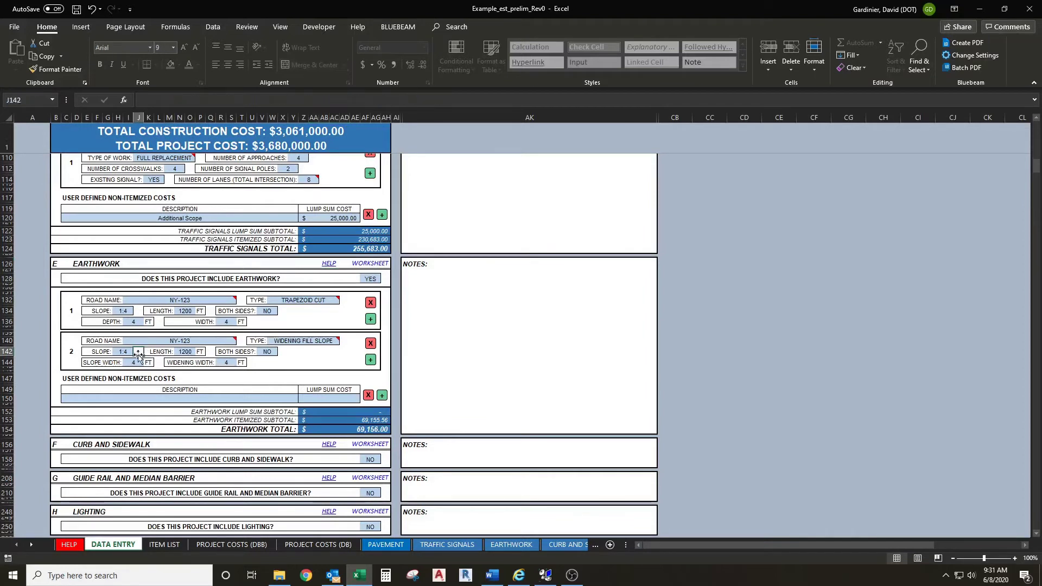
pyautogui.click(211, 367)
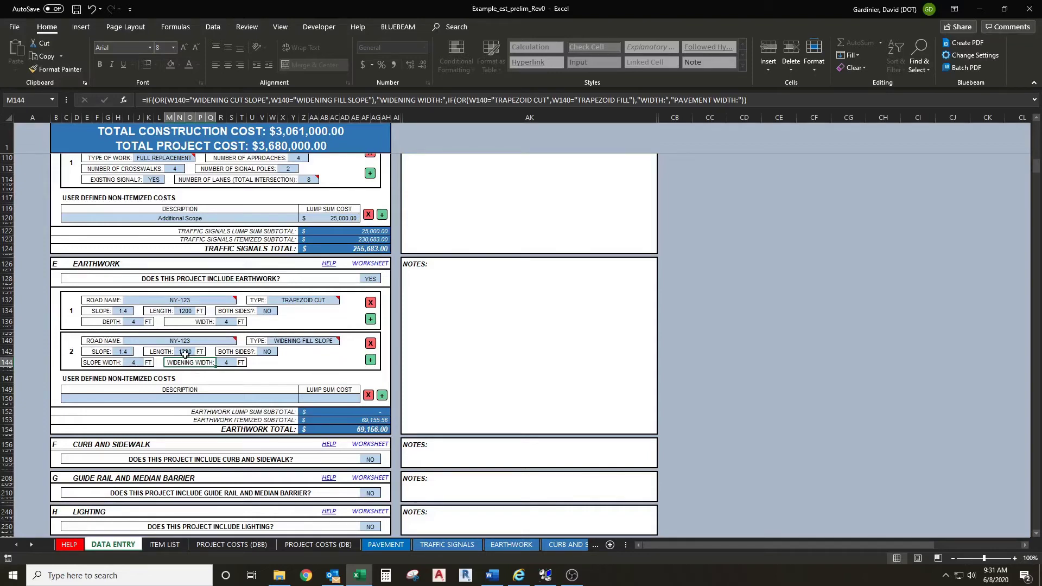
pyautogui.click(133, 363)
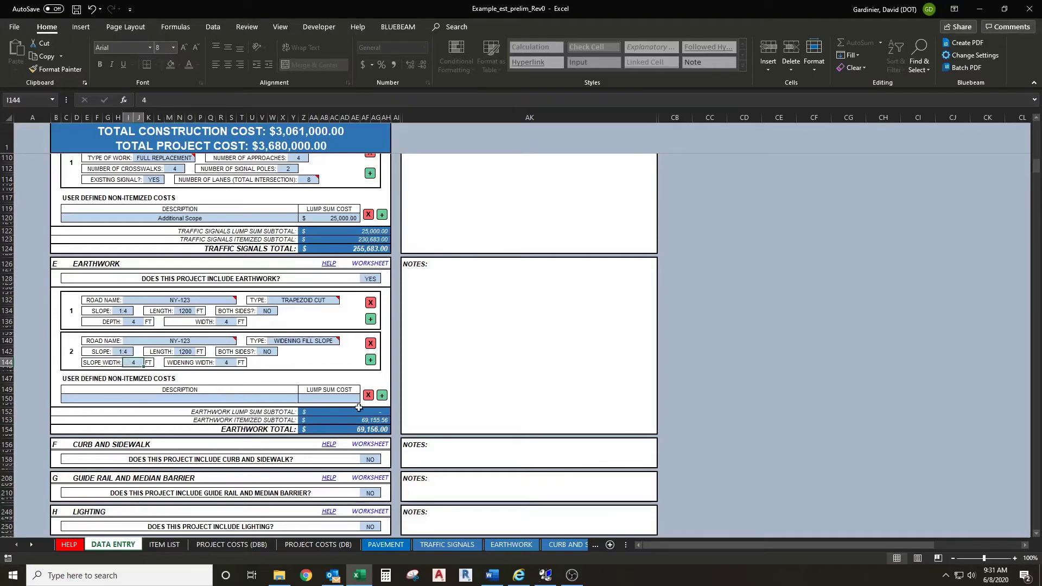
pyautogui.write('15')
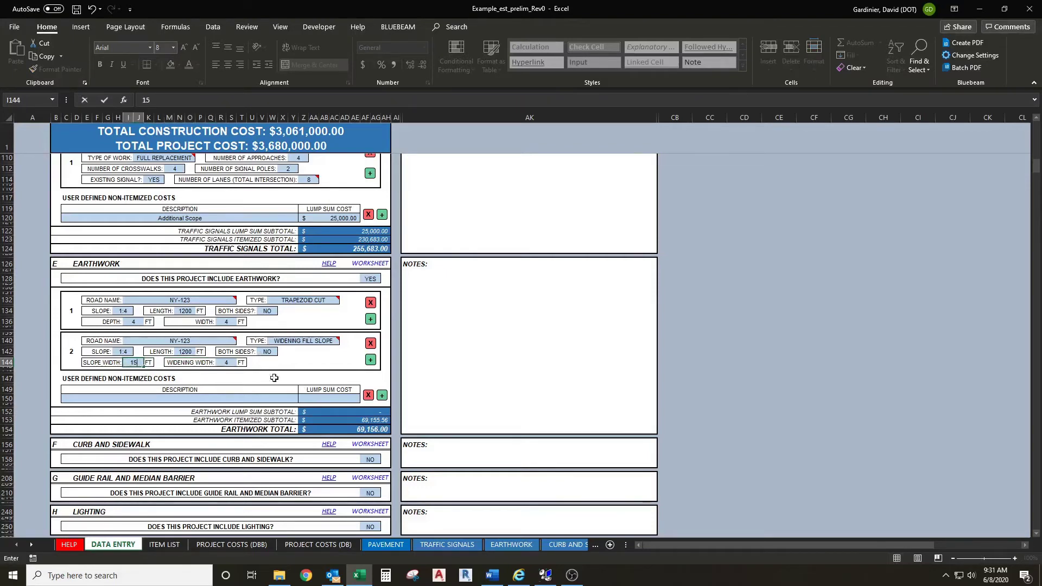
pyautogui.click(227, 363)
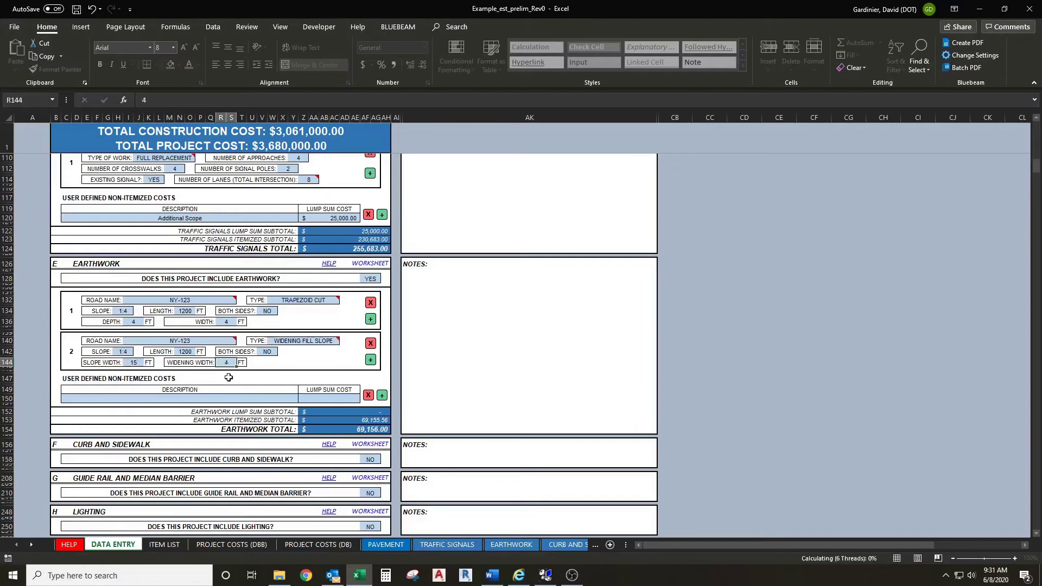
pyautogui.scroll(10, 334, 233)
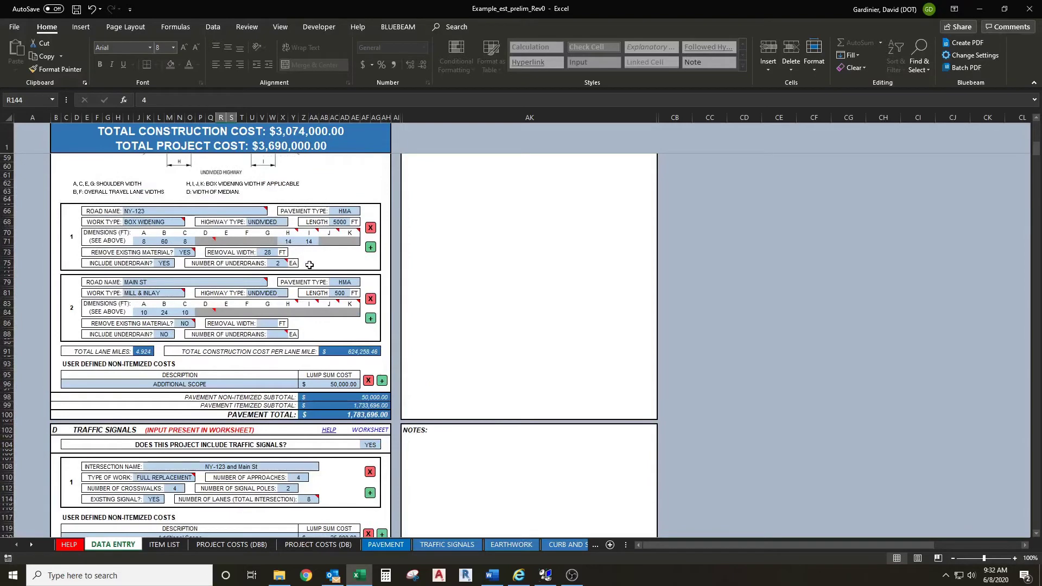
pyautogui.scroll(-8, 310, 264)
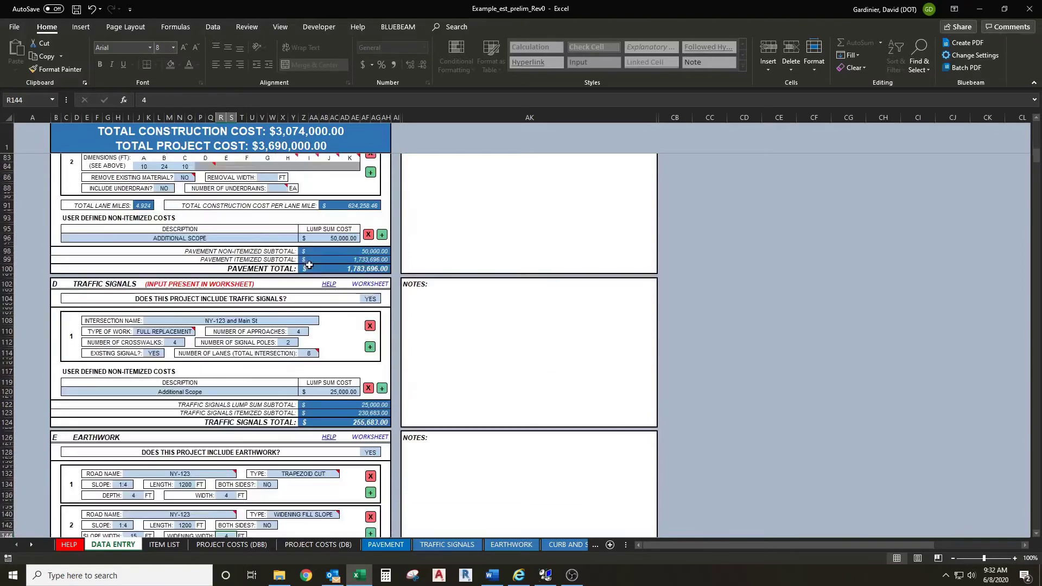
pyautogui.scroll(-10, 309, 262)
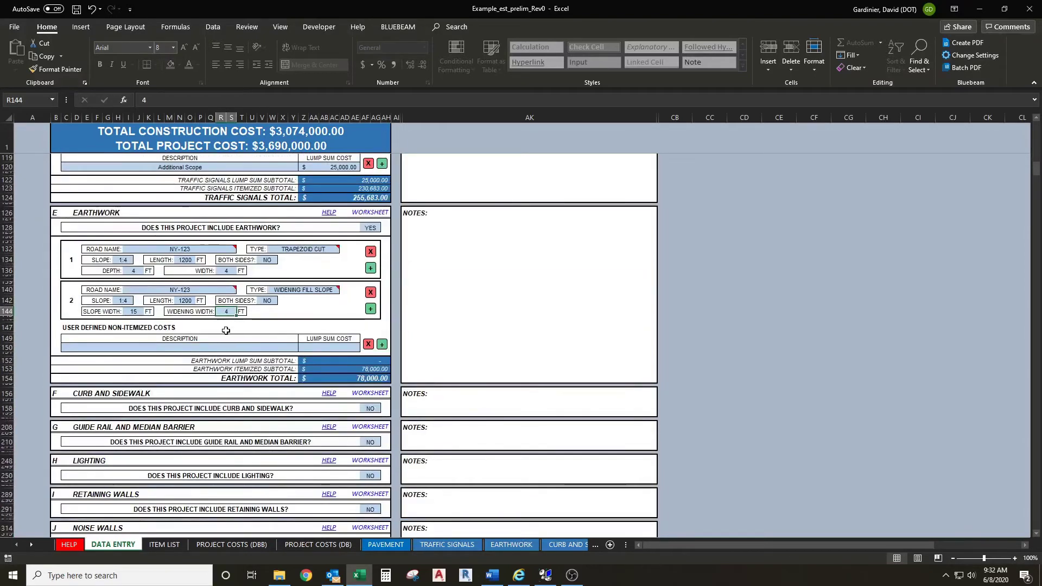
pyautogui.write('14')
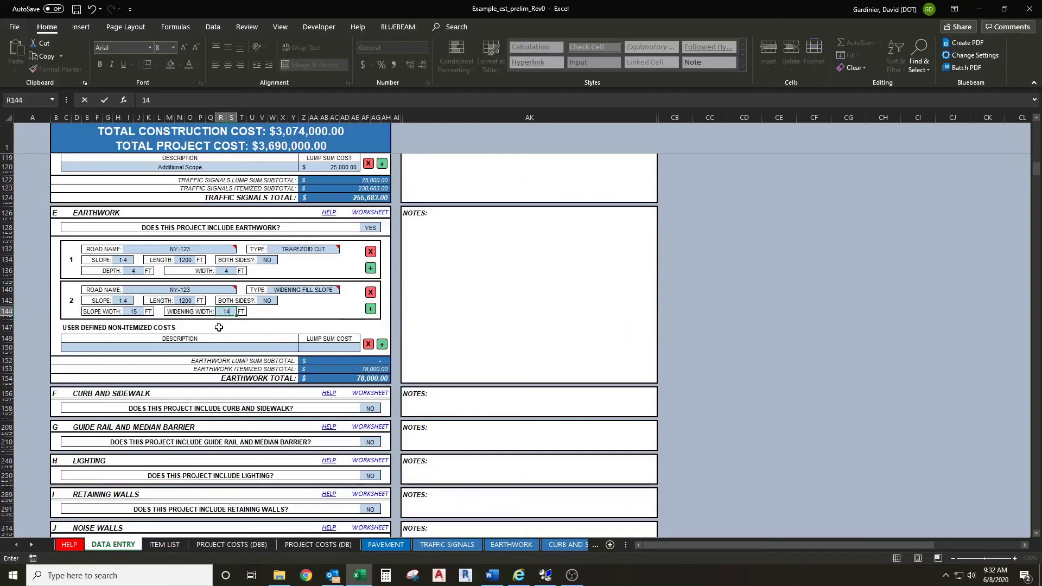
pyautogui.click(219, 327)
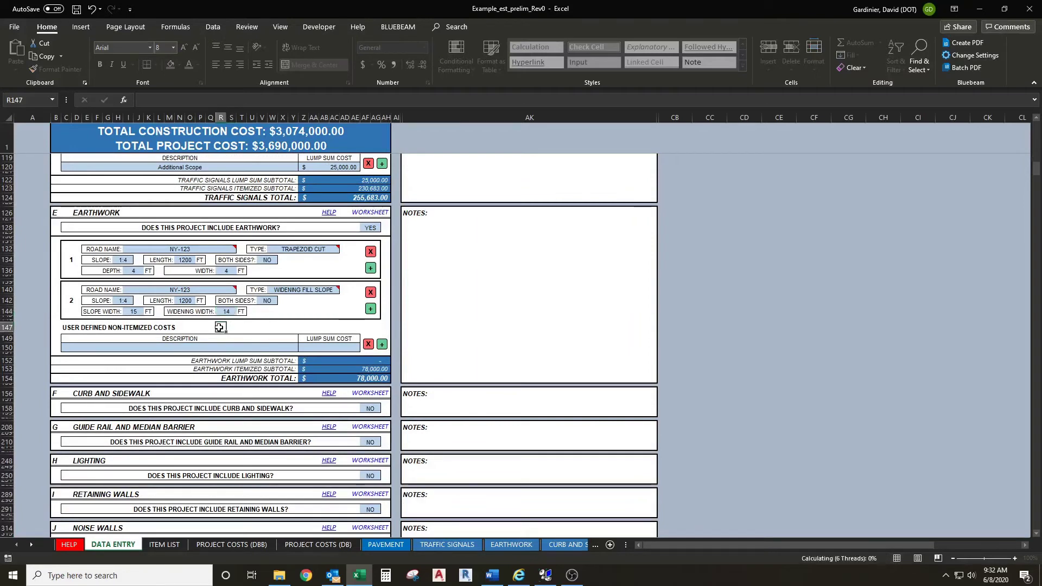
pyautogui.click(273, 318)
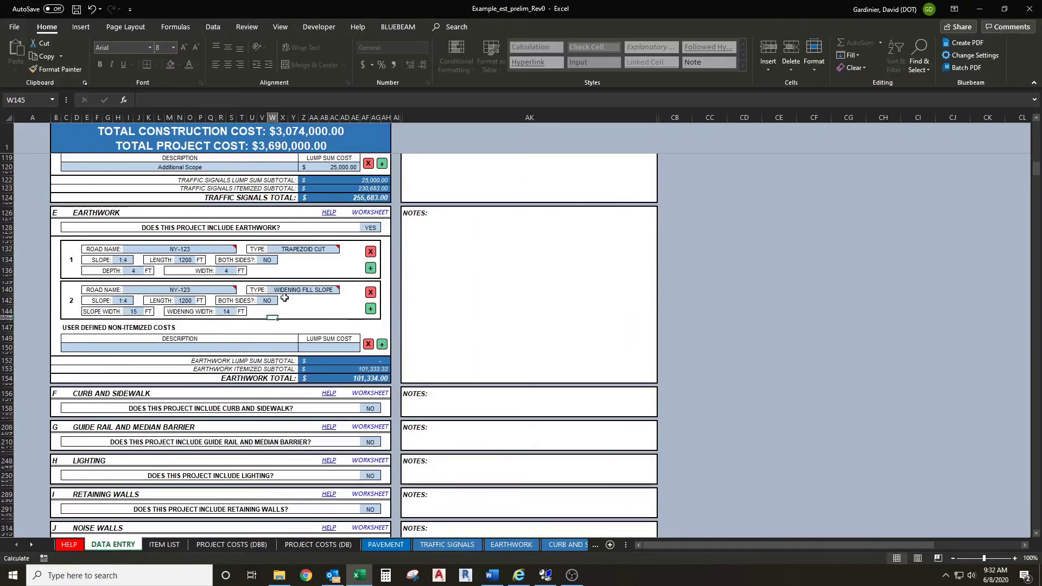
# - Add a third earthwork section for NY-123 and set its type to PROFILE RAISE
pyautogui.click(349, 310)
pyautogui.click(370, 309)
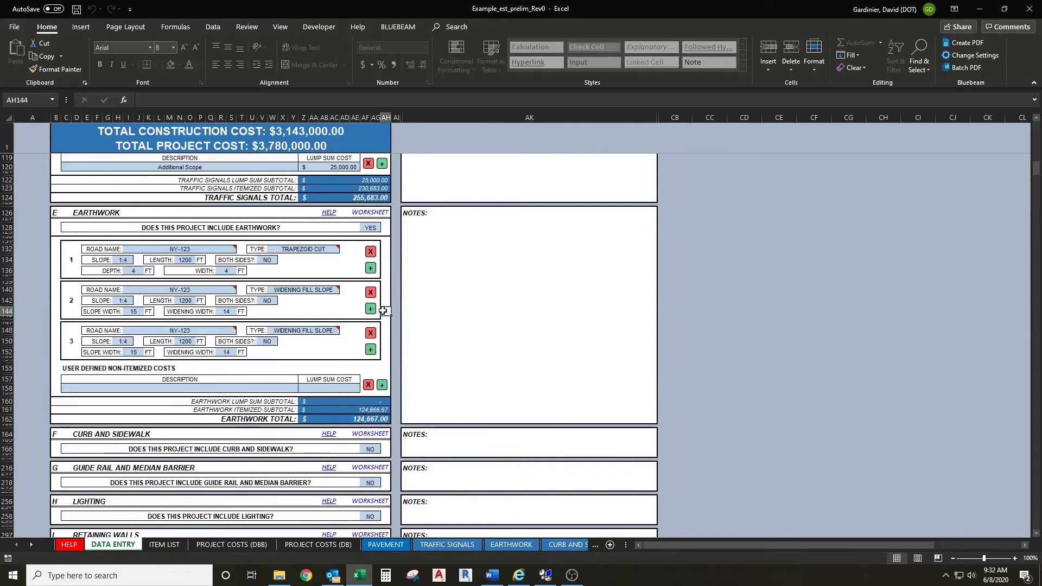
pyautogui.click(332, 334)
pyautogui.click(344, 331)
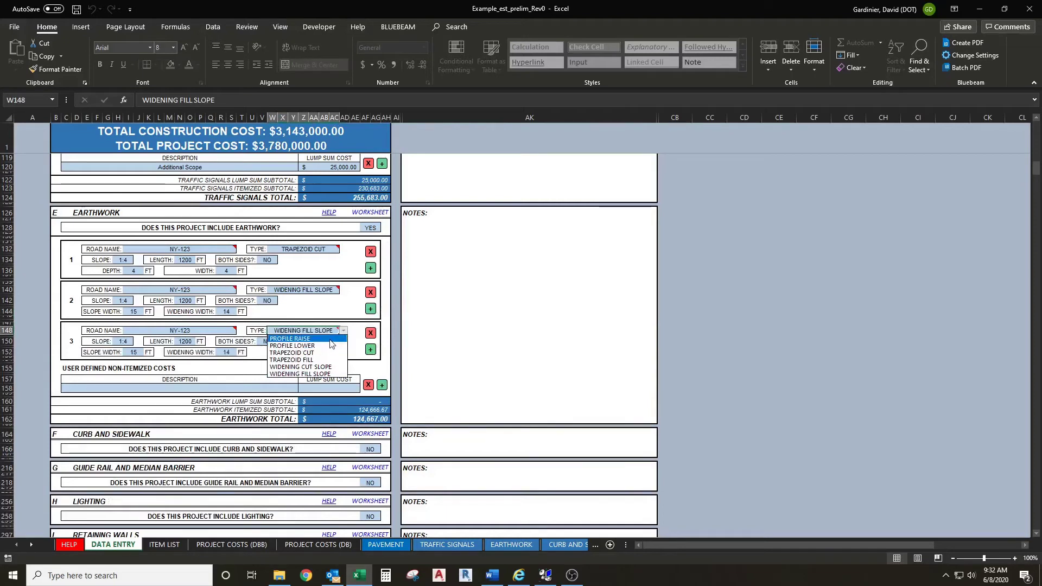
pyautogui.click(332, 339)
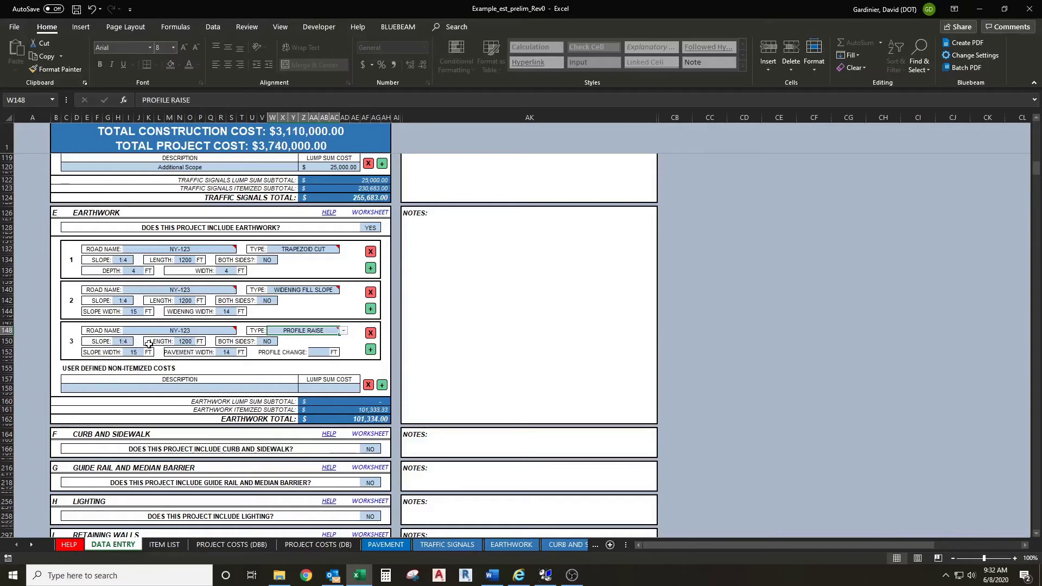
# - Examine the profile raise, profile lower and trapezoid diagrams in the Earthwork help, then return to data entry
pyautogui.click(187, 344)
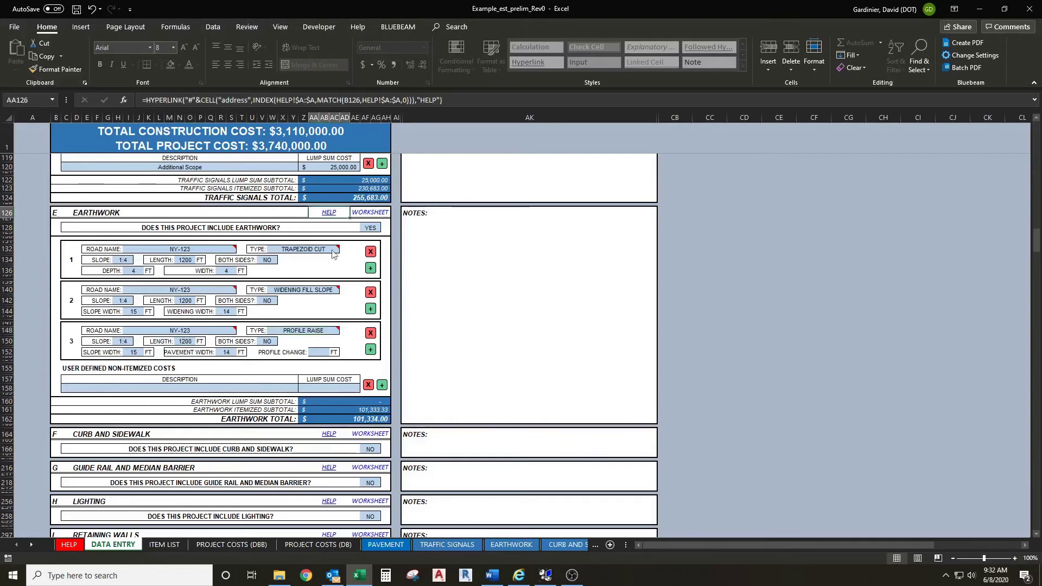
pyautogui.click(328, 212)
pyautogui.scroll(-10, 309, 384)
pyautogui.scroll(-3, 309, 385)
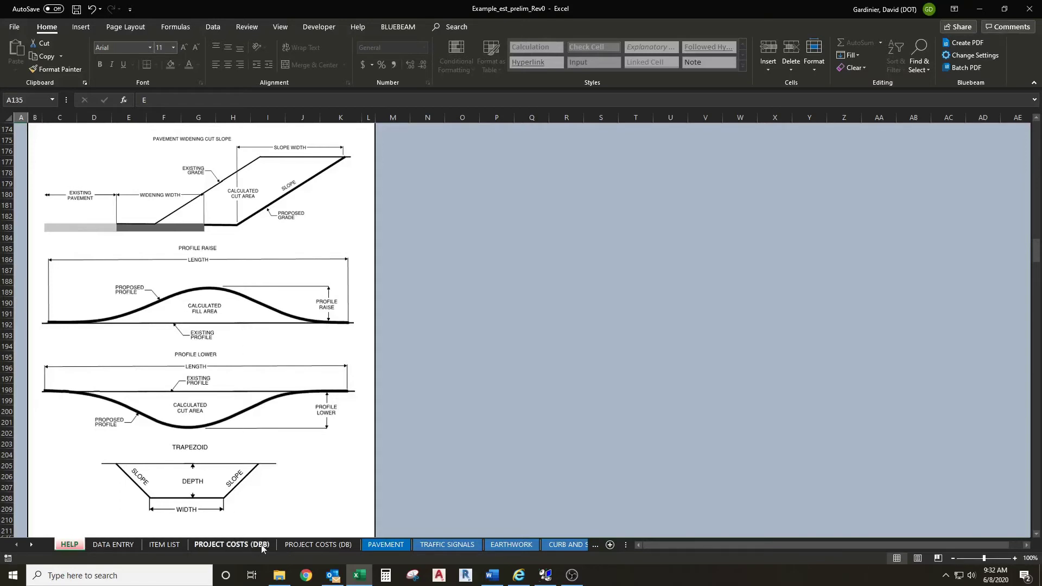
pyautogui.click(130, 546)
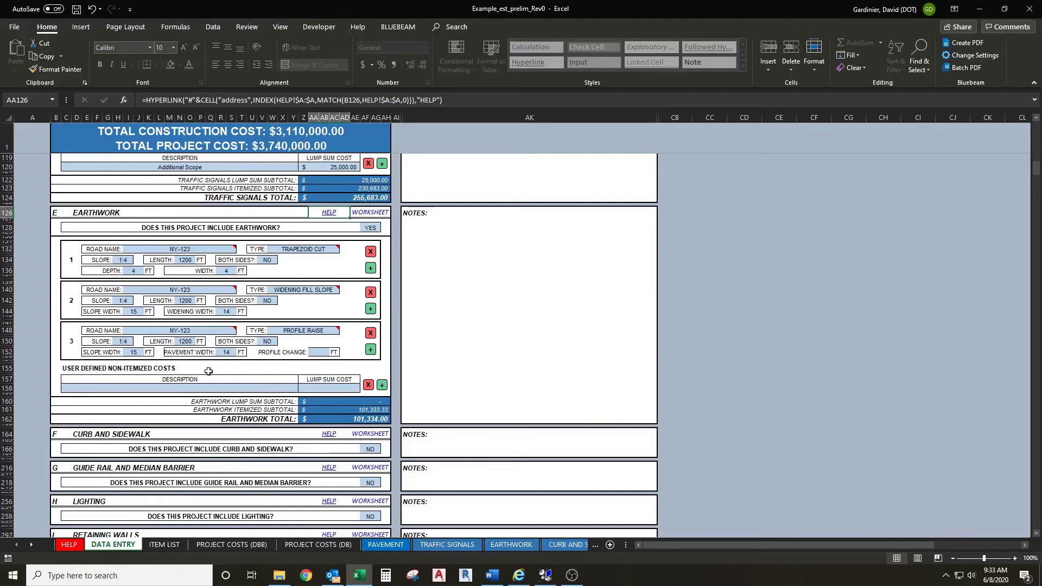
# - Set earthwork section 3's pavement width to 60 ft and answer YES for both sides
pyautogui.click(226, 352)
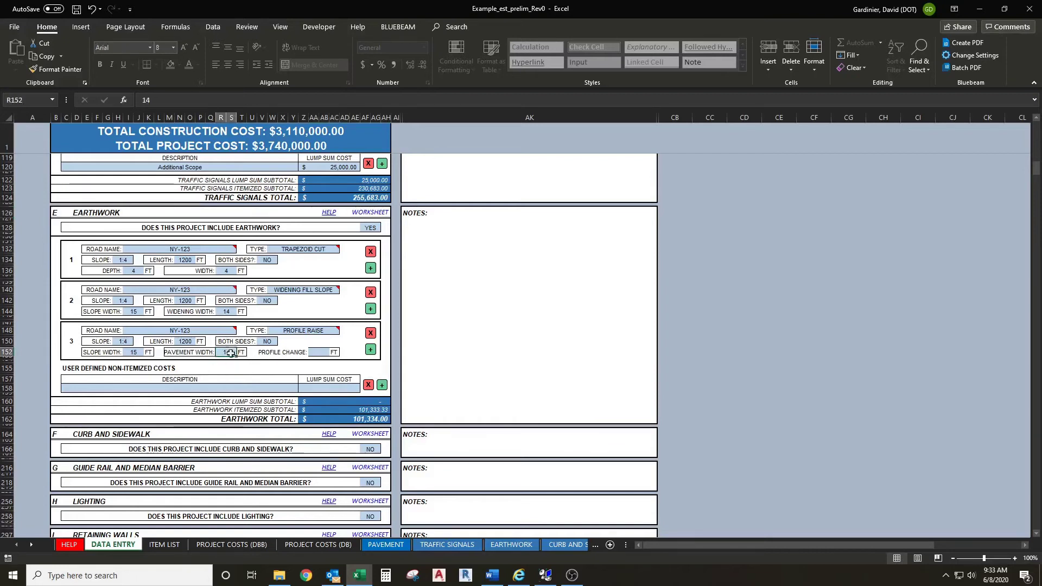
pyautogui.write('60')
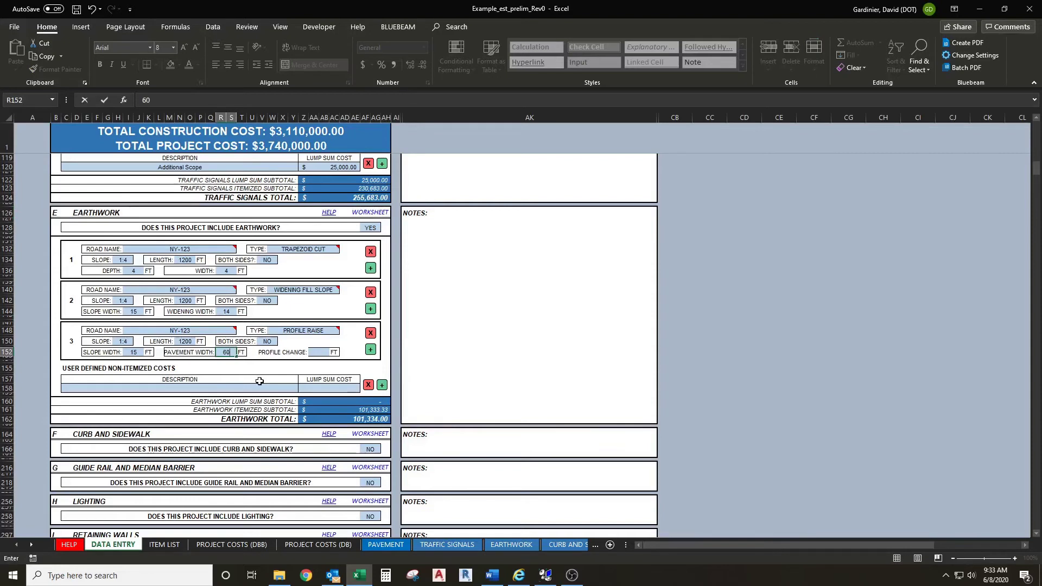
pyautogui.press('Return')
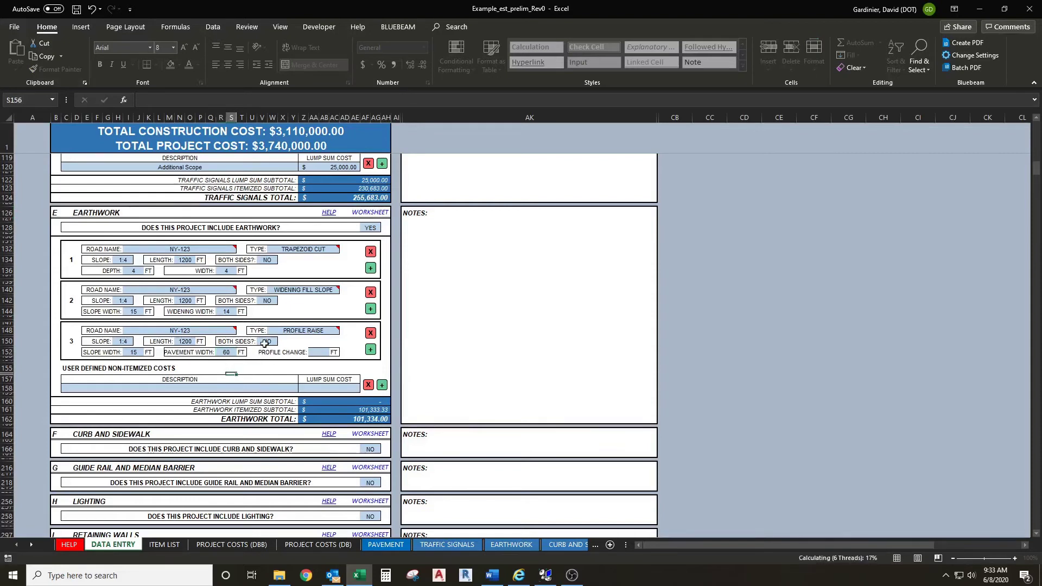
pyautogui.click(267, 342)
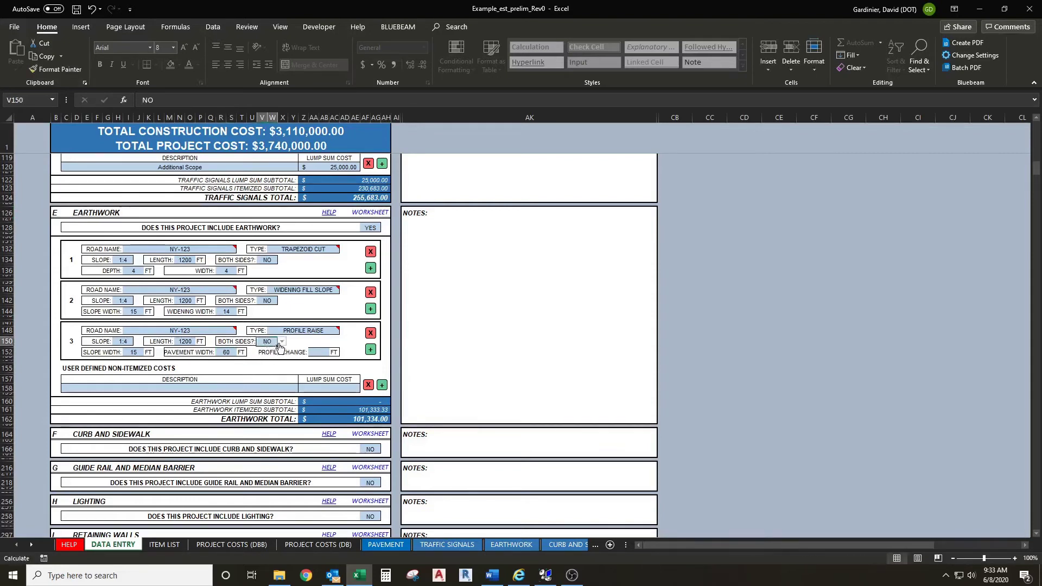
pyautogui.click(281, 342)
pyautogui.click(275, 348)
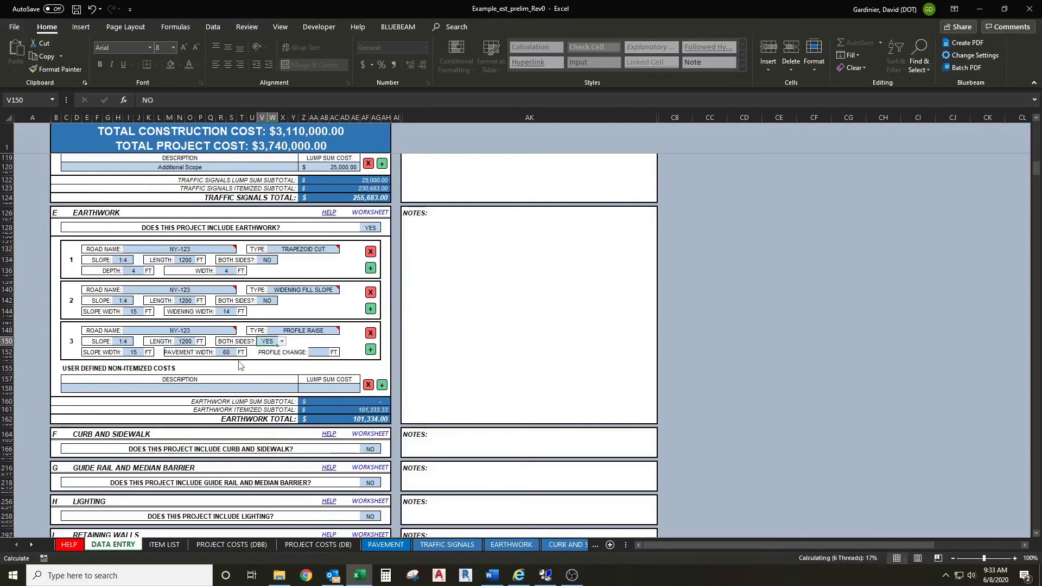
# - Set earthwork section 3's profile change to 2 ft
pyautogui.click(283, 353)
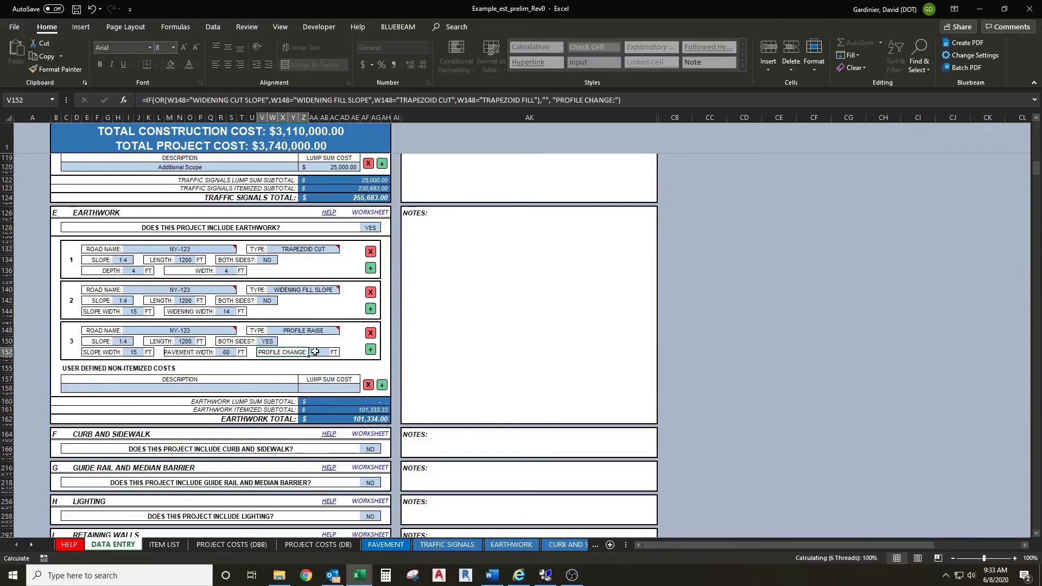
pyautogui.click(315, 351)
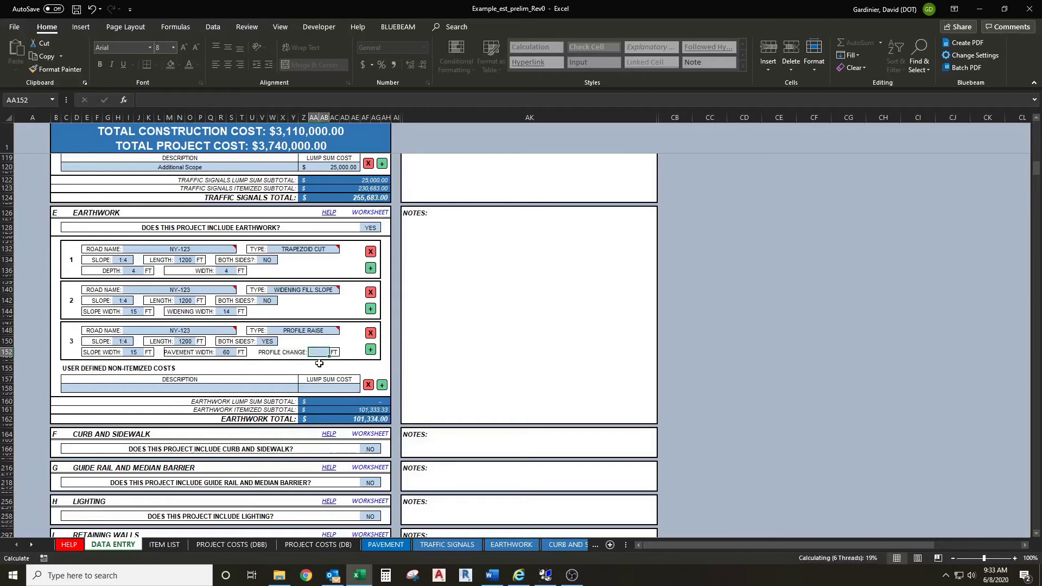
pyautogui.write('2')
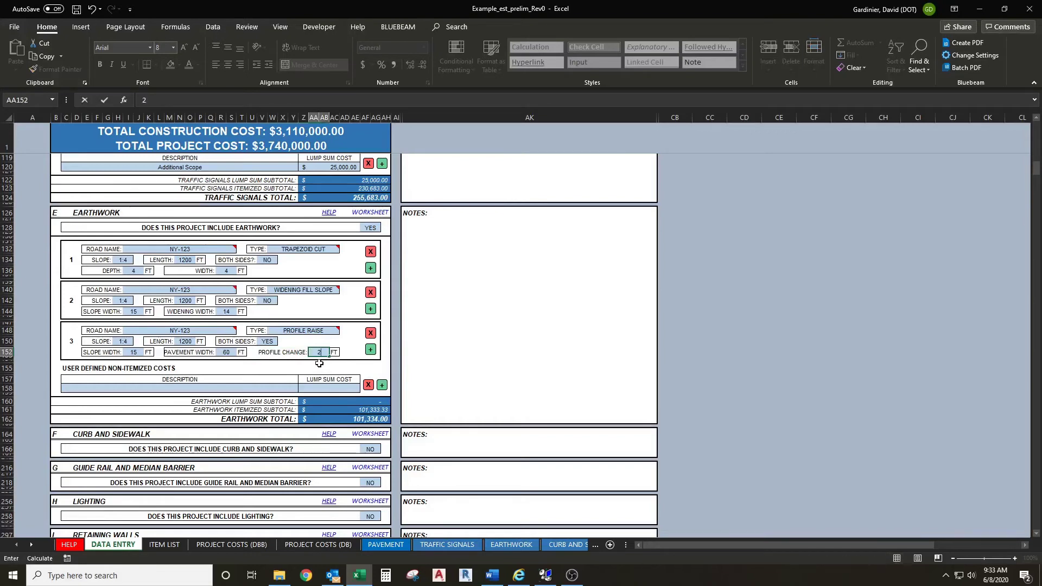
pyautogui.press('Return')
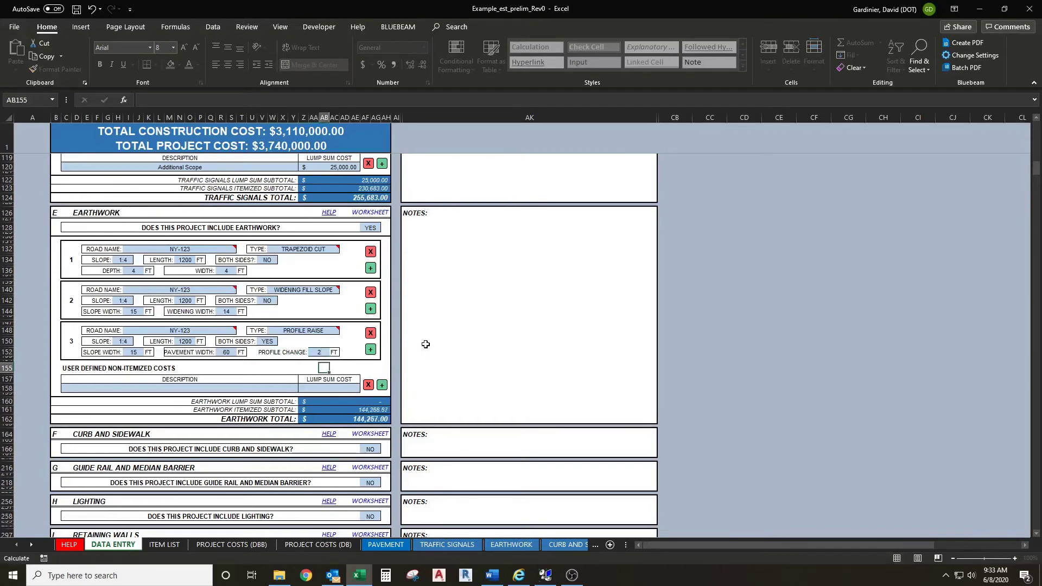
# - Enter an Earthwork user-defined non-itemized cost described as "Addional Scope" with a lump sum of 20000
pyautogui.scroll(-1, 426, 351)
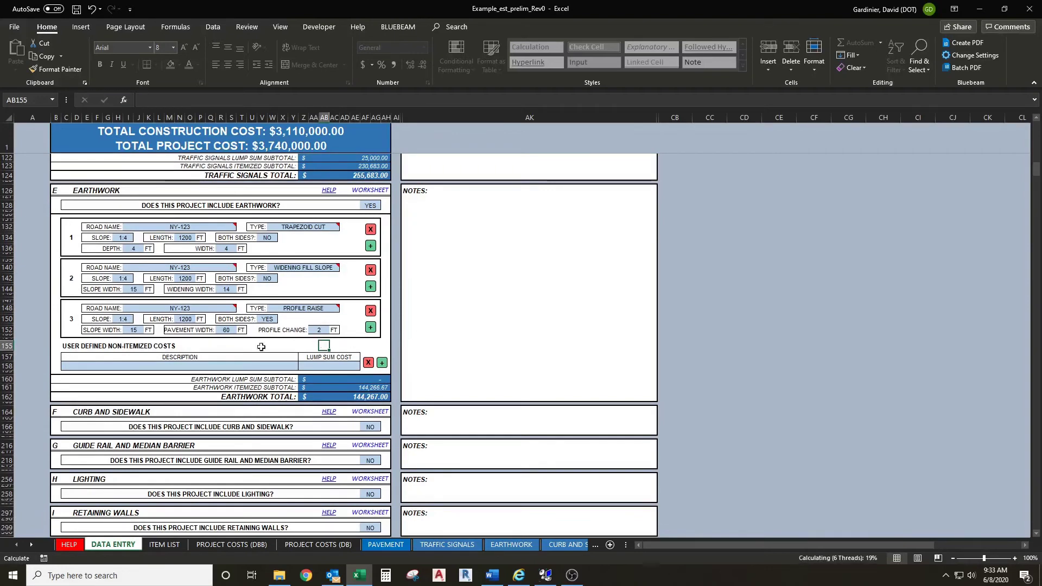
pyautogui.click(68, 347)
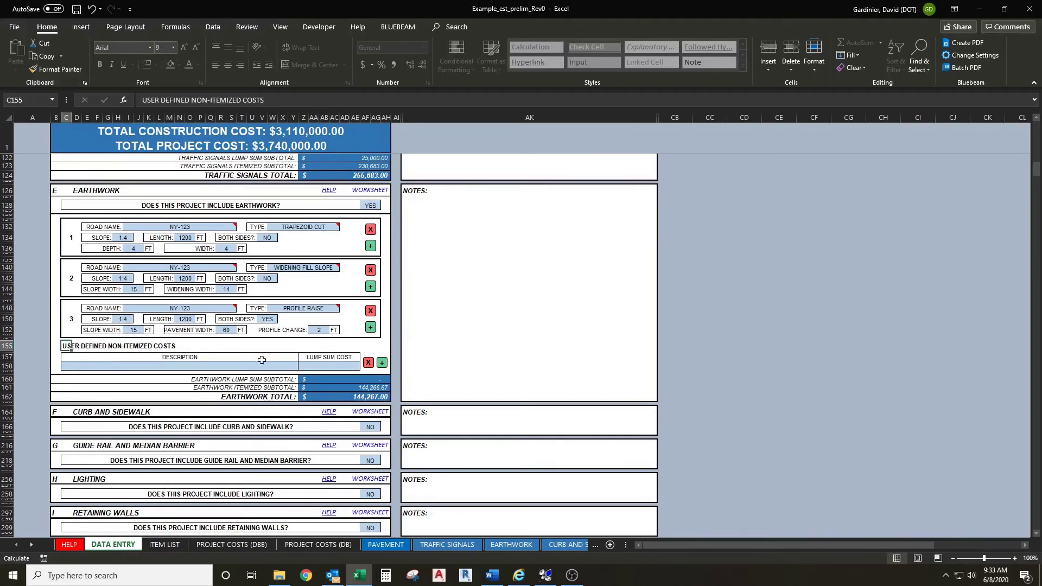
pyautogui.click(138, 365)
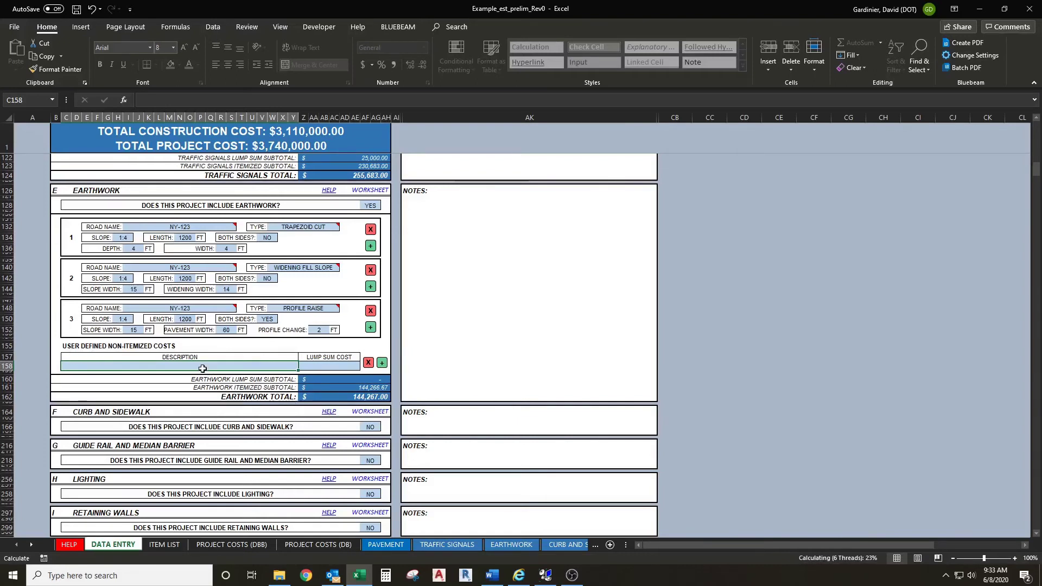
pyautogui.write('Addi')
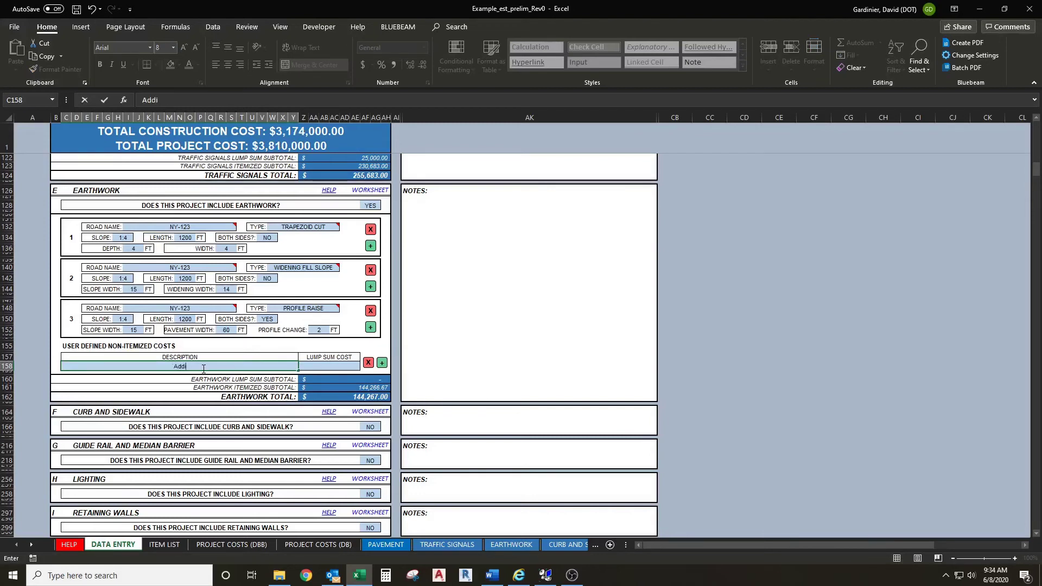
pyautogui.write('onal Scope')
pyautogui.press('Tab')
pyautogui.write('20000')
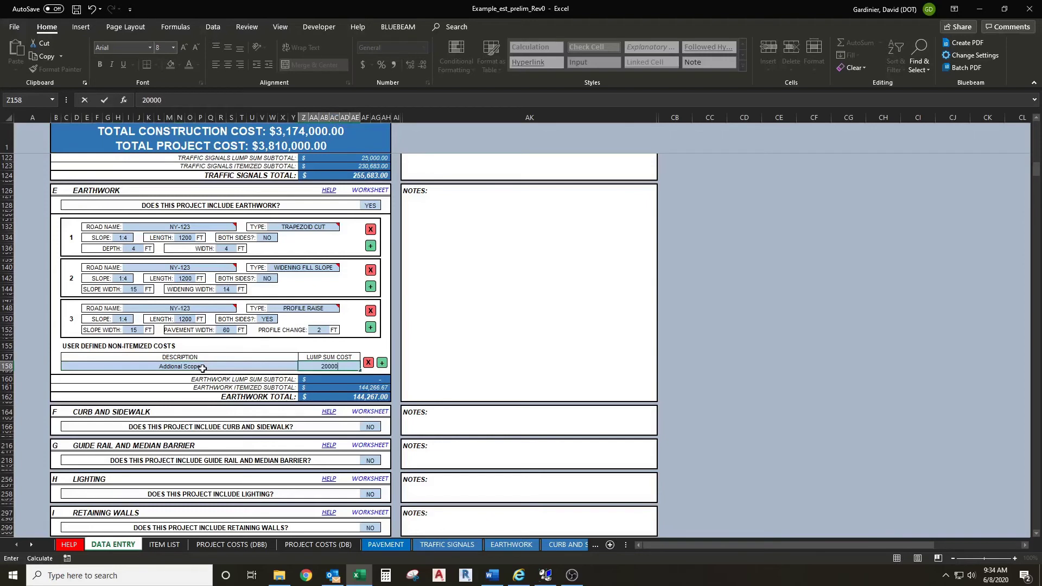
pyautogui.click(277, 387)
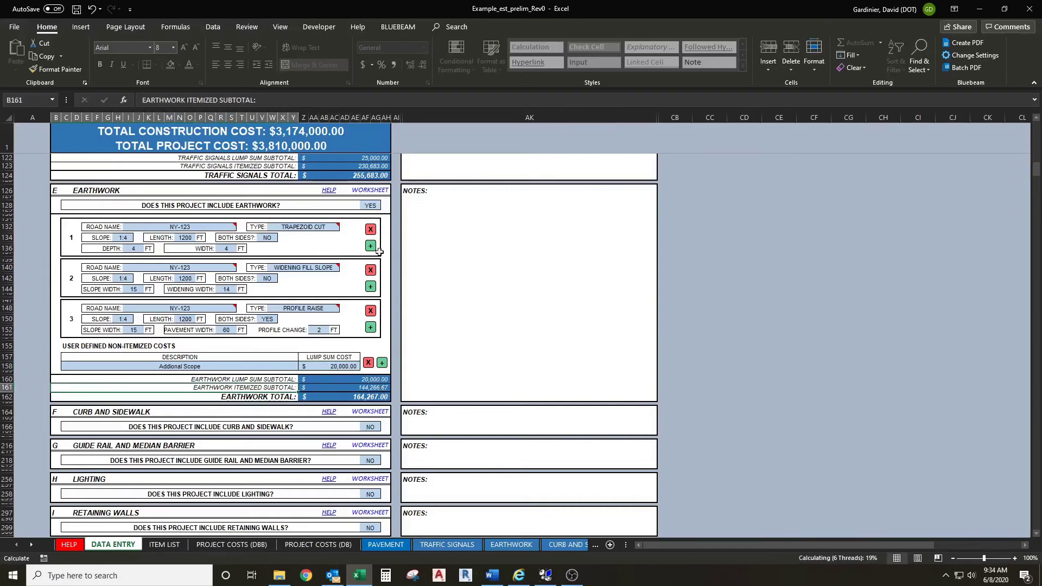
# - Open the Earthwork worksheet and examine the override item number and override quantity fields for cut and fill
pyautogui.click(497, 545)
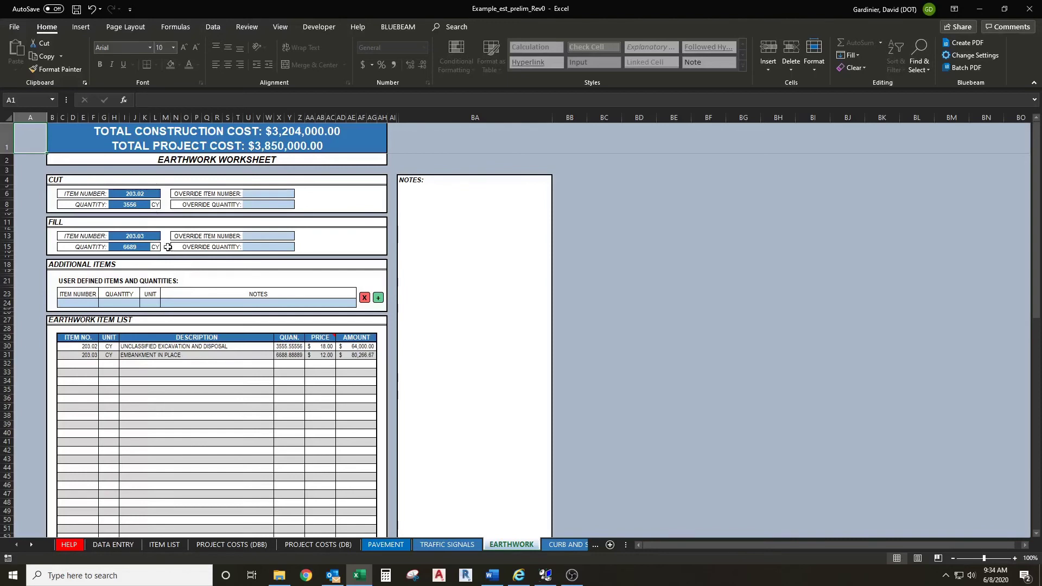
pyautogui.click(259, 196)
pyautogui.click(269, 237)
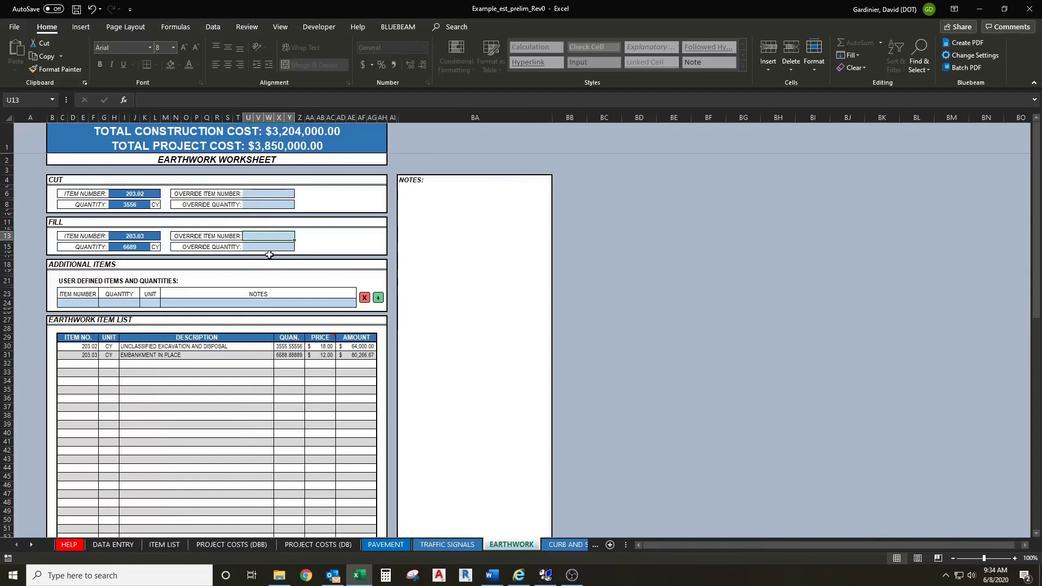
pyautogui.click(271, 248)
pyautogui.click(273, 206)
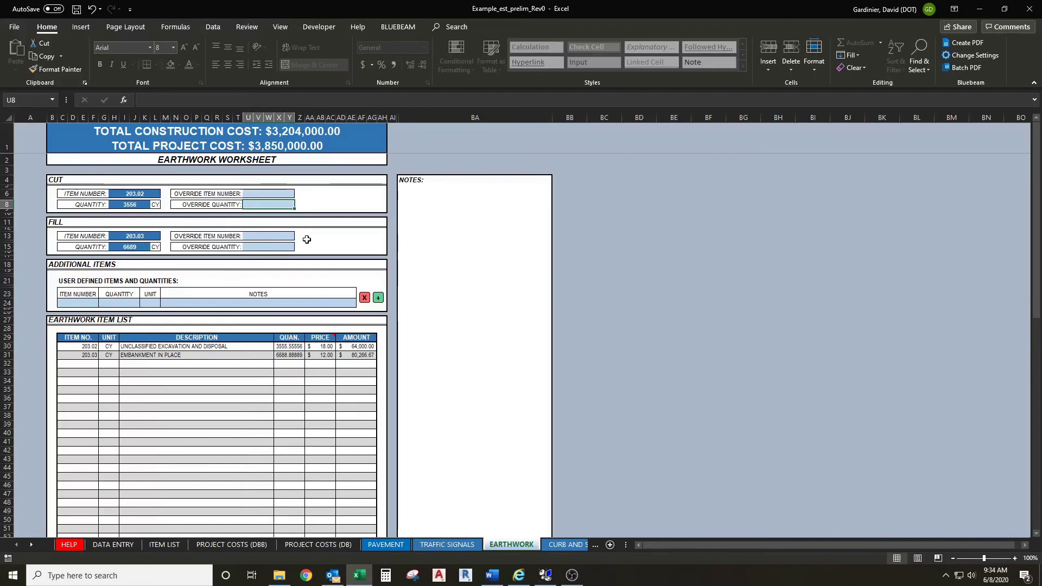
pyautogui.click(269, 248)
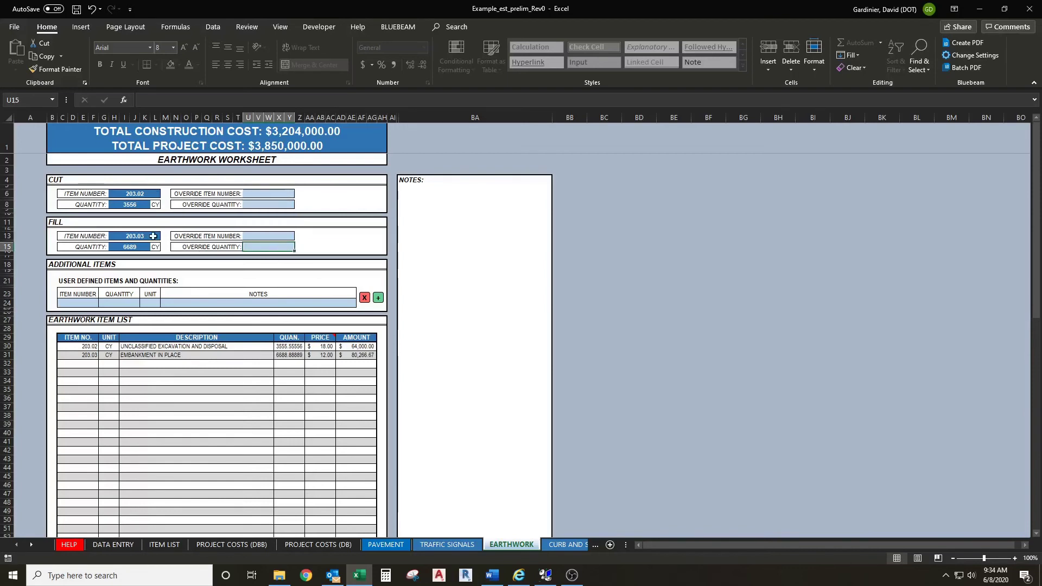
# - Enter additional earthwork item 203.02 with quantity 1000, unit CY and the note "From CAD"
pyautogui.click(85, 304)
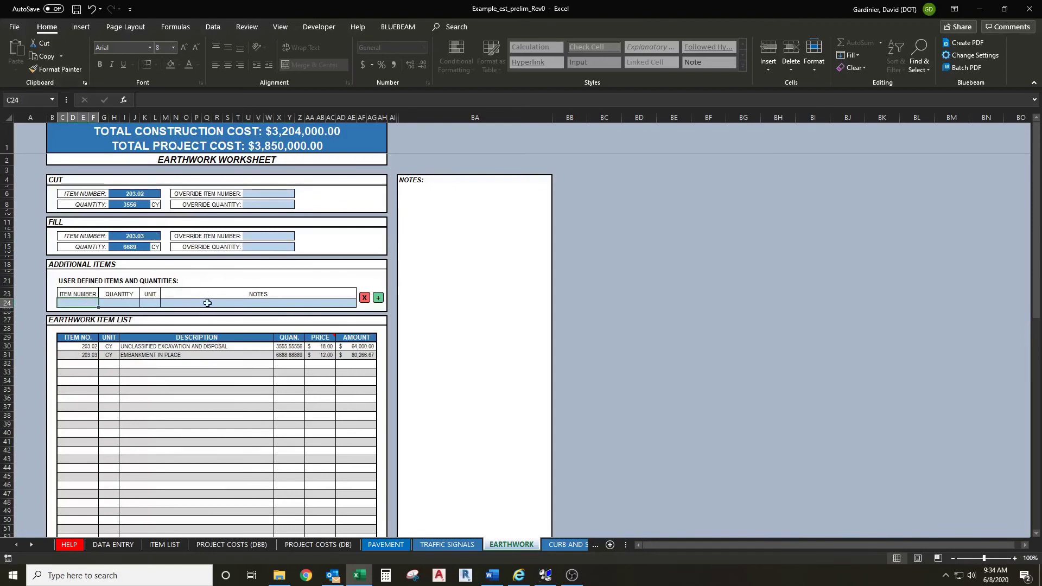
pyautogui.write('203')
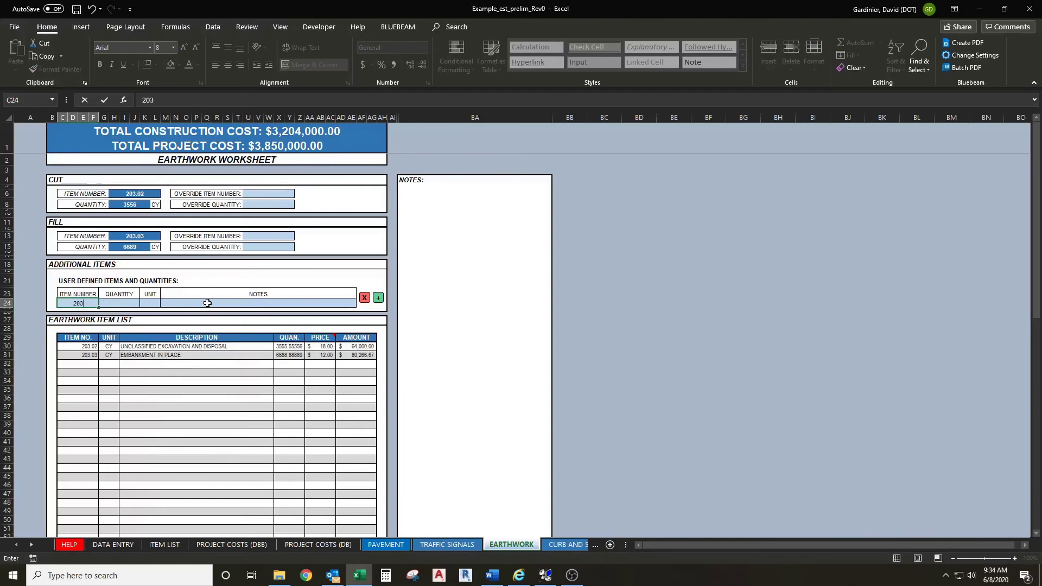
pyautogui.write('.02')
pyautogui.press('Tab')
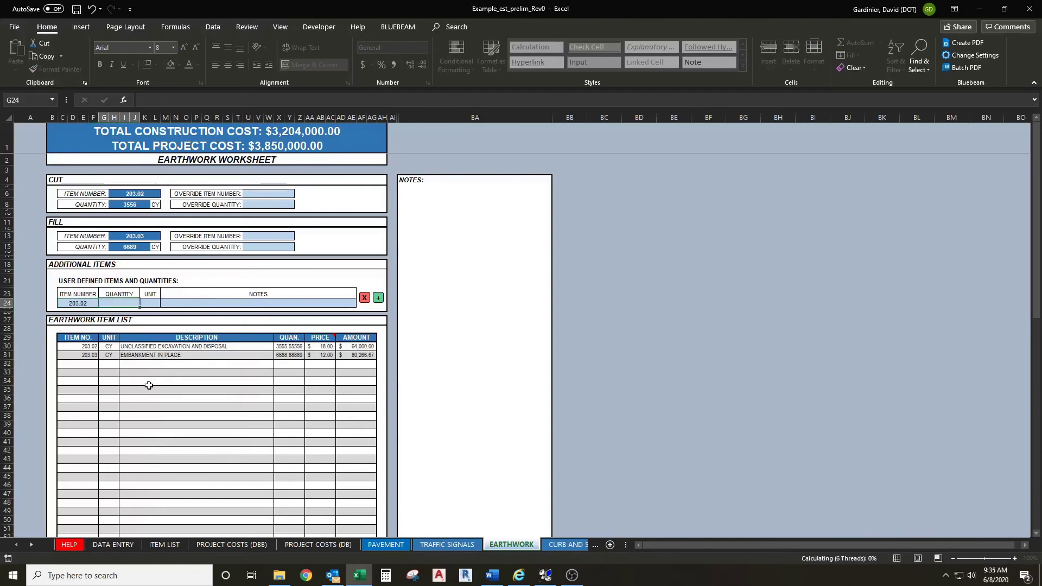
pyautogui.write('1000')
pyautogui.click(157, 305)
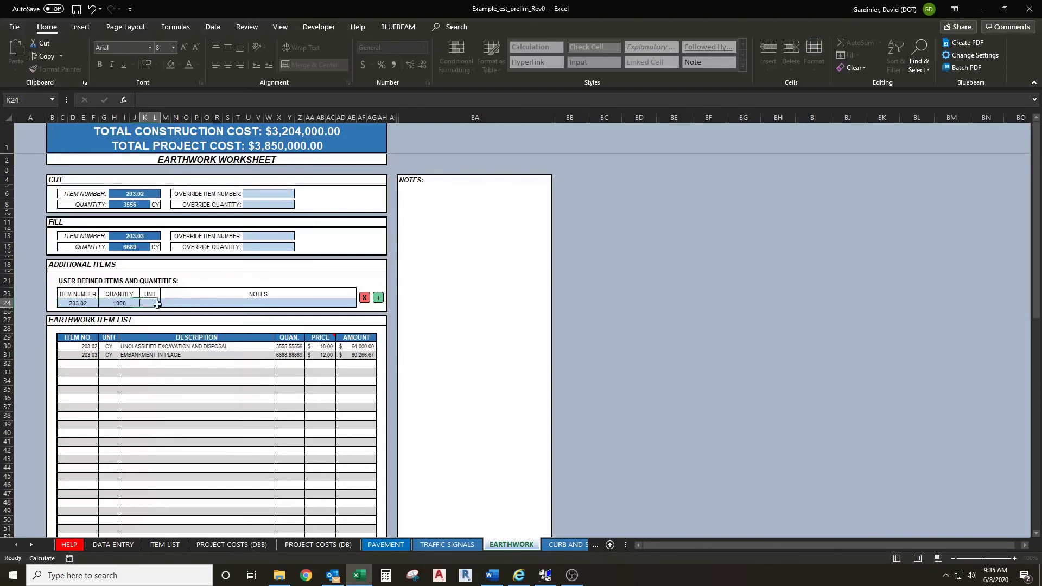
pyautogui.write('CY')
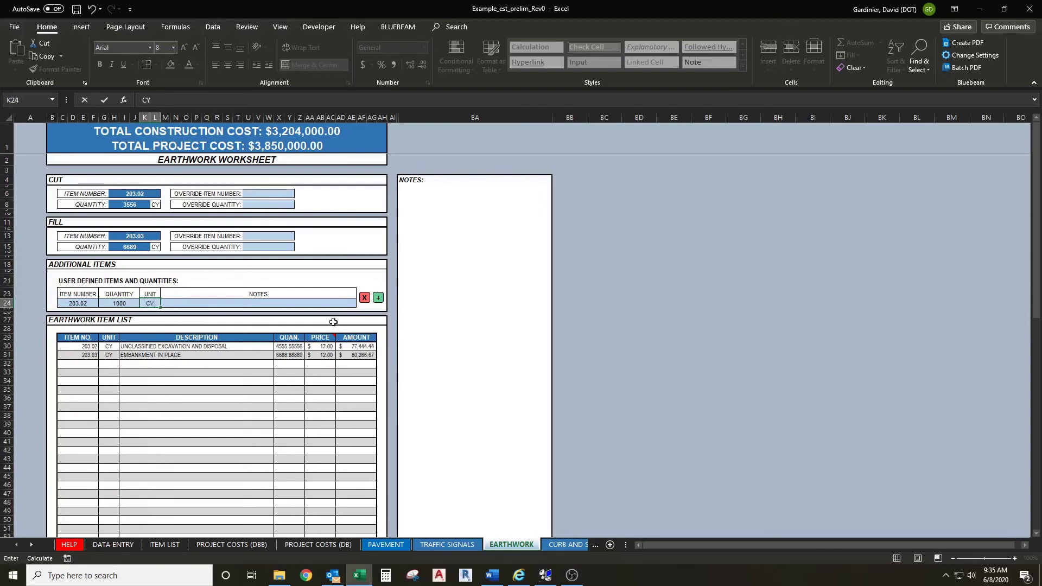
pyautogui.click(326, 304)
pyautogui.write('F')
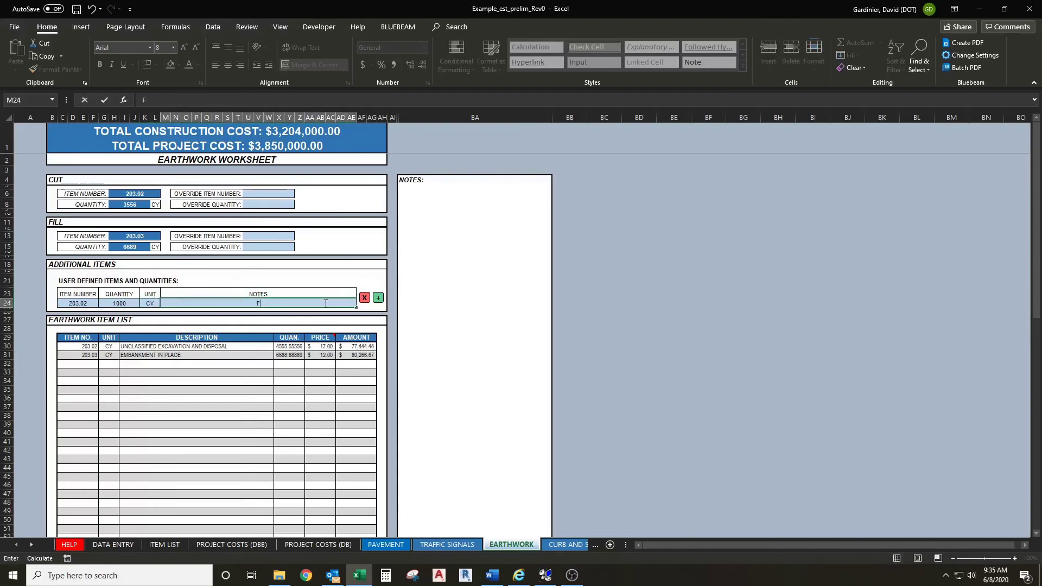
pyautogui.write('rom CAD')
pyautogui.click(194, 286)
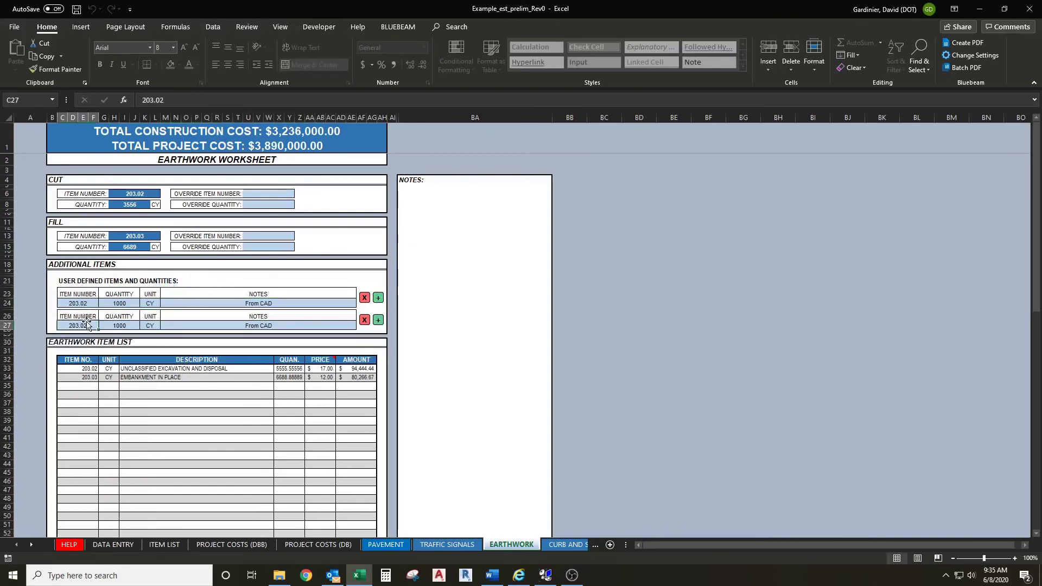
# - Add a second additional item row with the same quantity, unit and note, and set its item number to 203.03
pyautogui.write('2030.3')
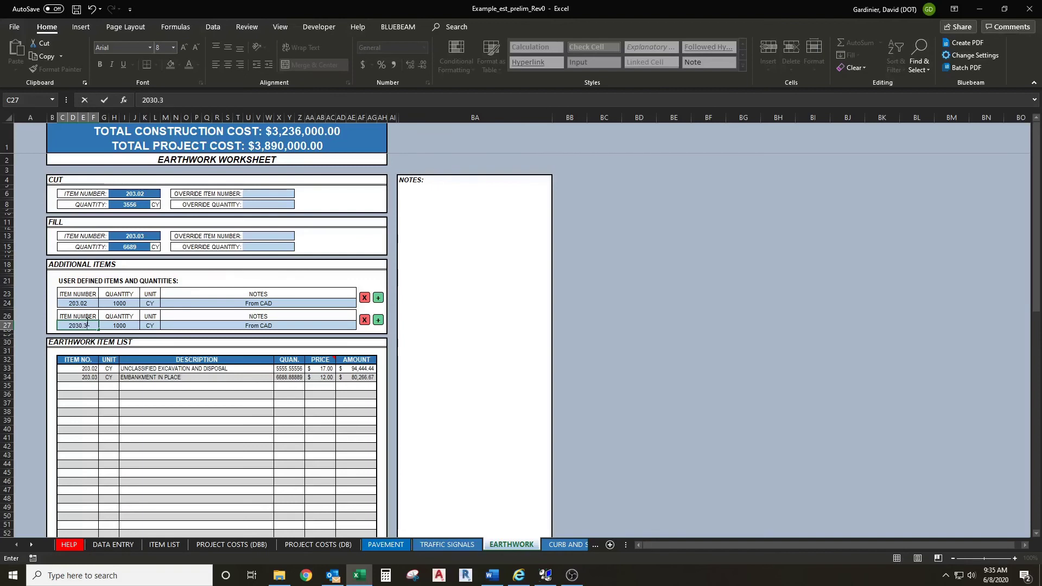
pyautogui.press('BackSpace')
pyautogui.press('BackSpace')
pyautogui.press('BackSpace')
pyautogui.write('.03')
pyautogui.click(284, 326)
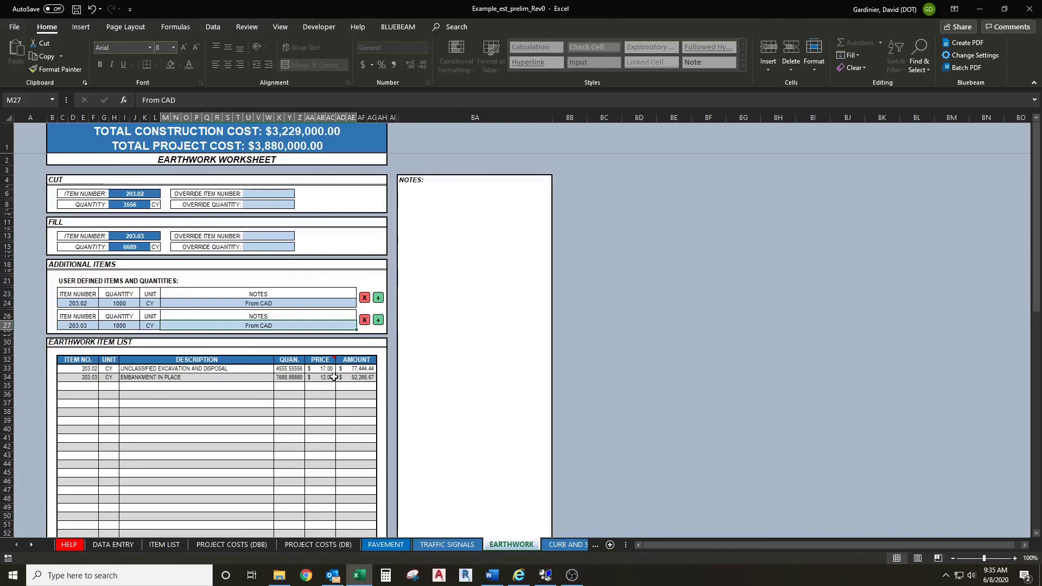
# - Review the Earthwork item list down to its total, then check the itemized subtotal and Earthwork total in data entry
pyautogui.scroll(-3, 277, 402)
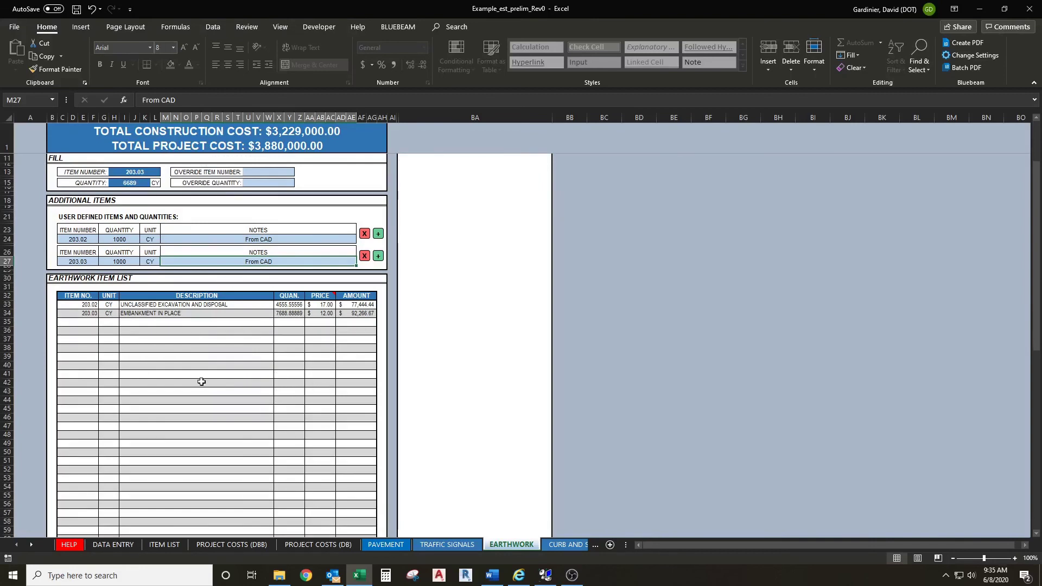
pyautogui.scroll(-5, 248, 407)
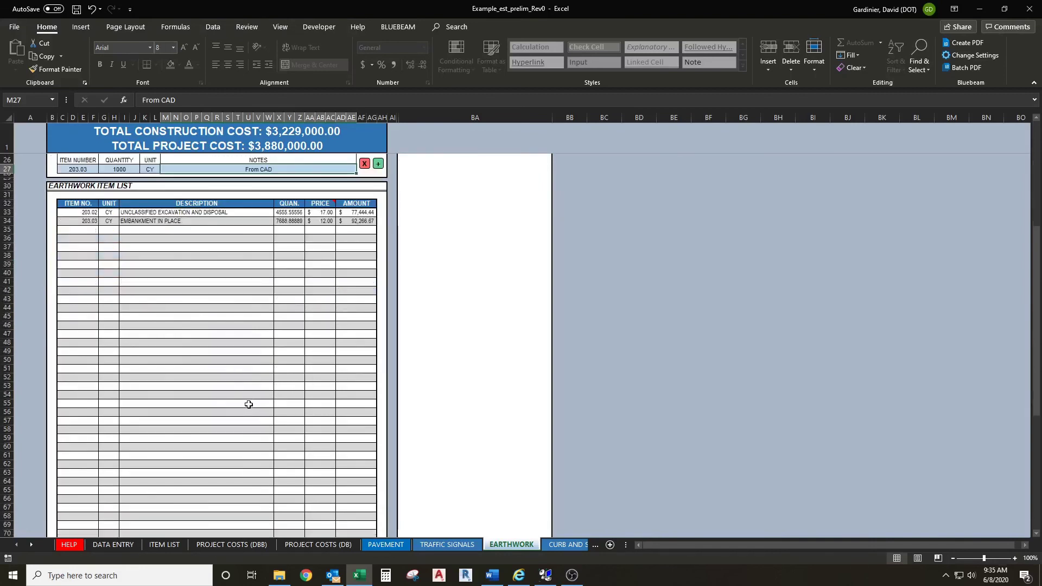
pyautogui.scroll(-7, 249, 404)
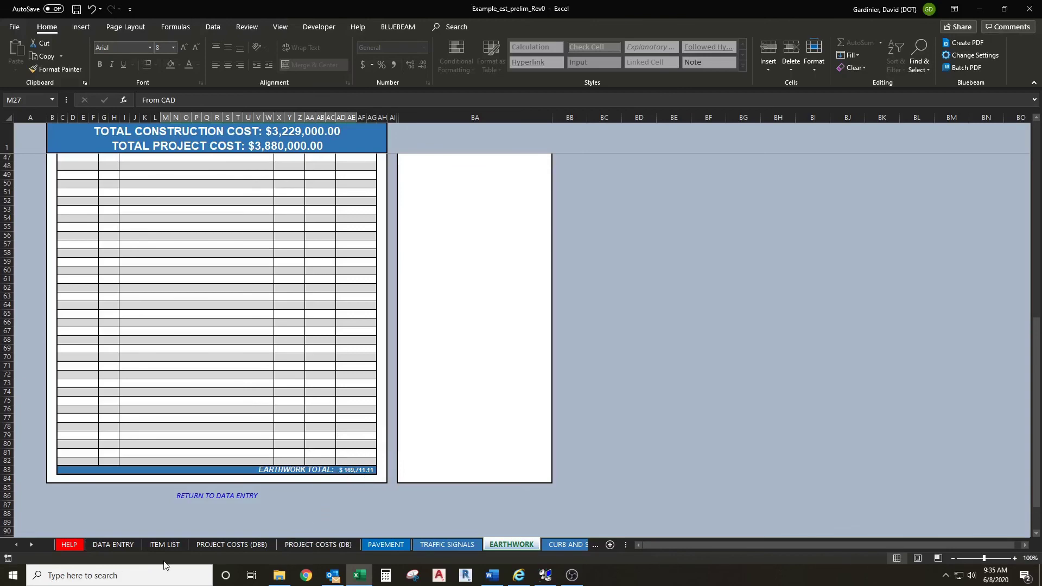
pyautogui.click(116, 545)
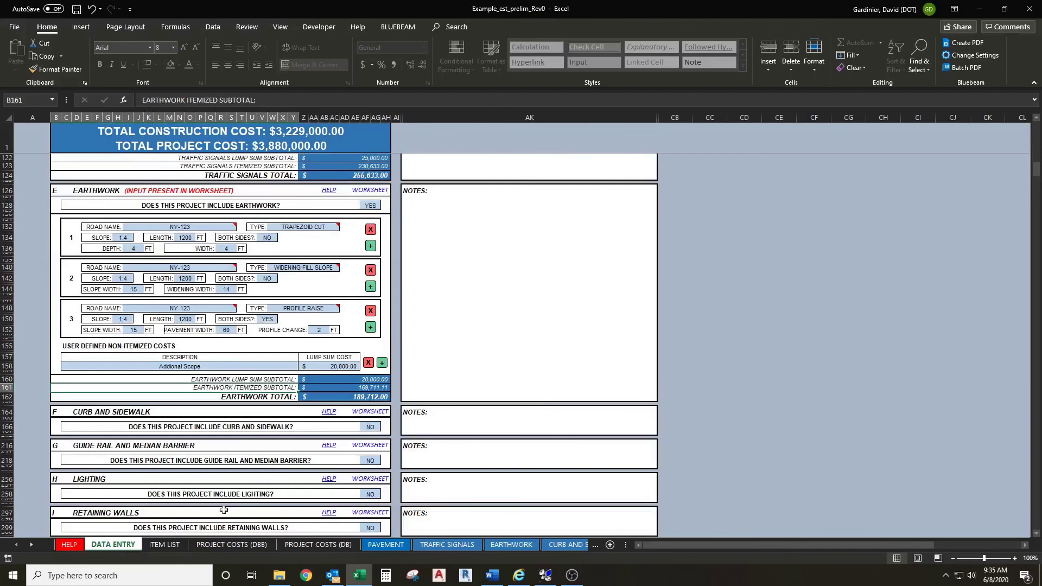
pyautogui.click(352, 389)
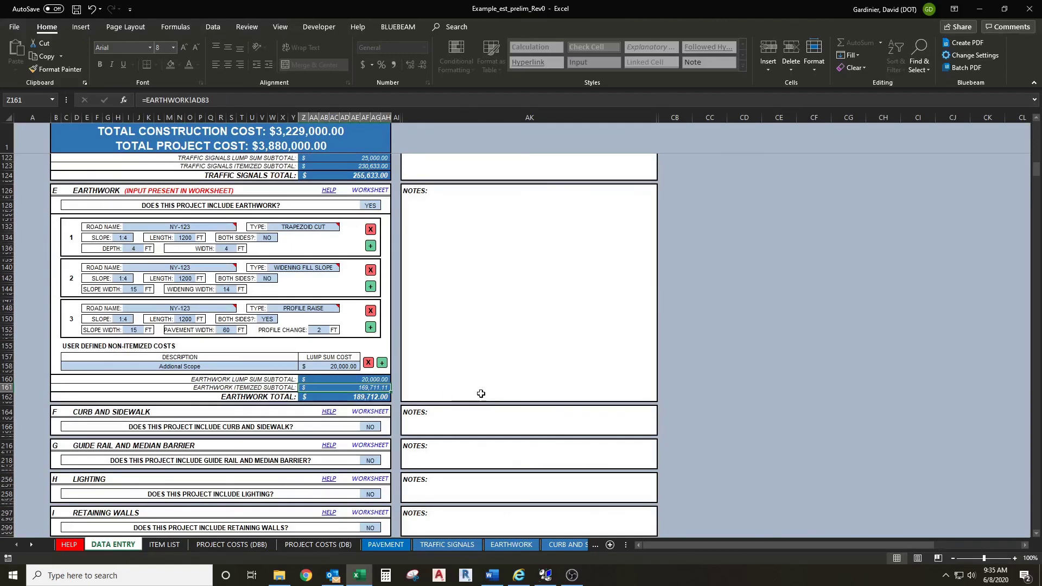
pyautogui.press('Down')
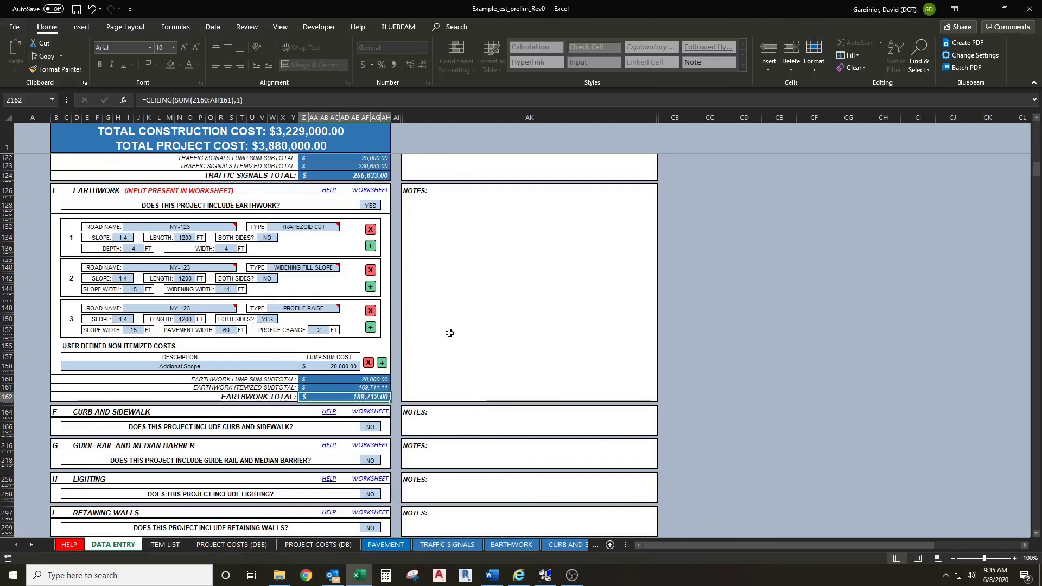